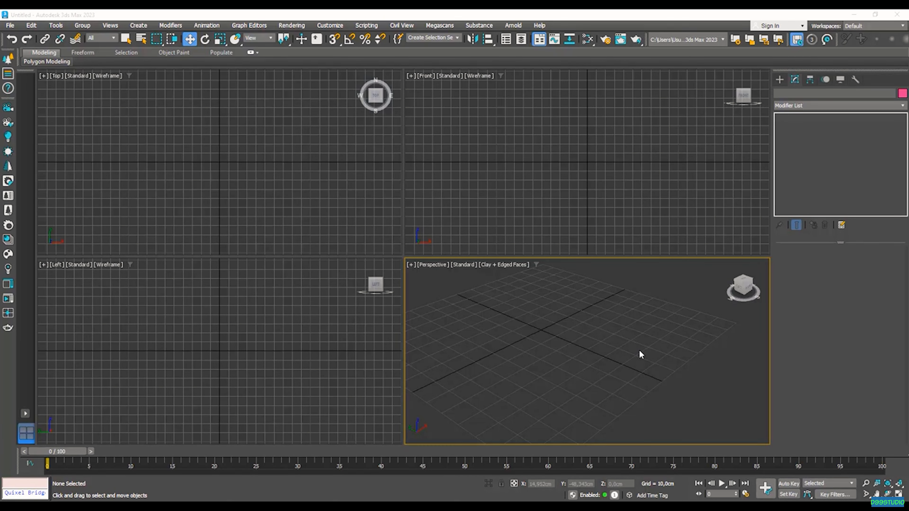
- Create a standard-primitive box with a base about 94 cm square in the perspective view and maximize that view
{"action": "scroll", "coordinate": [586, 338], "scroll_direction": "down", "scroll_amount": 5}
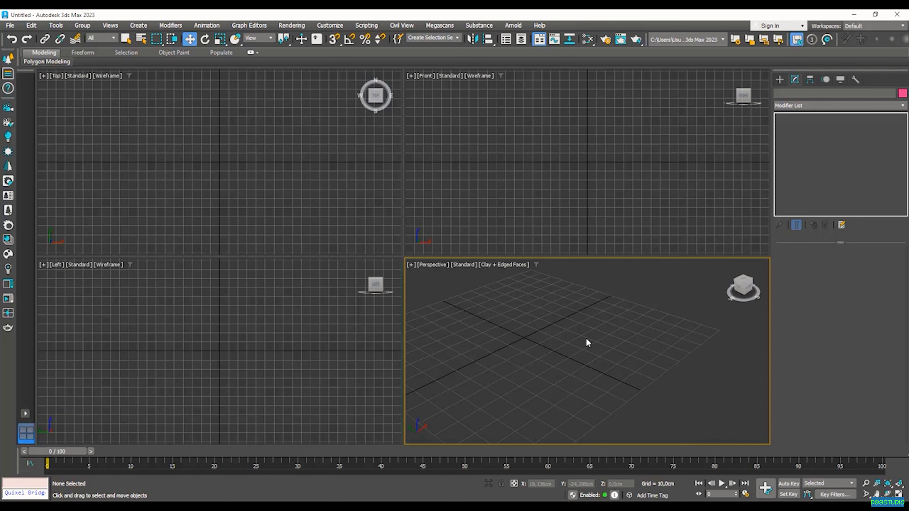
{"action": "left_click", "coordinate": [780, 80]}
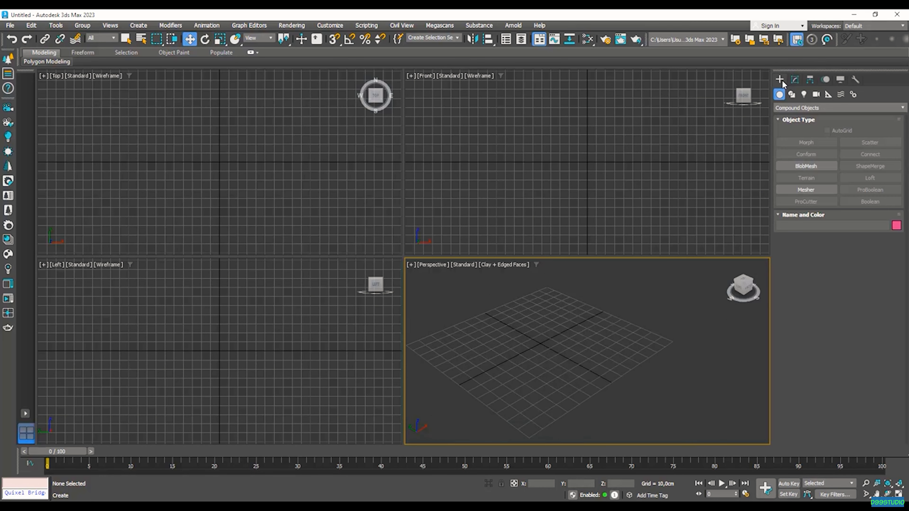
{"action": "left_click", "coordinate": [820, 107]}
{"action": "left_click", "coordinate": [820, 117]}
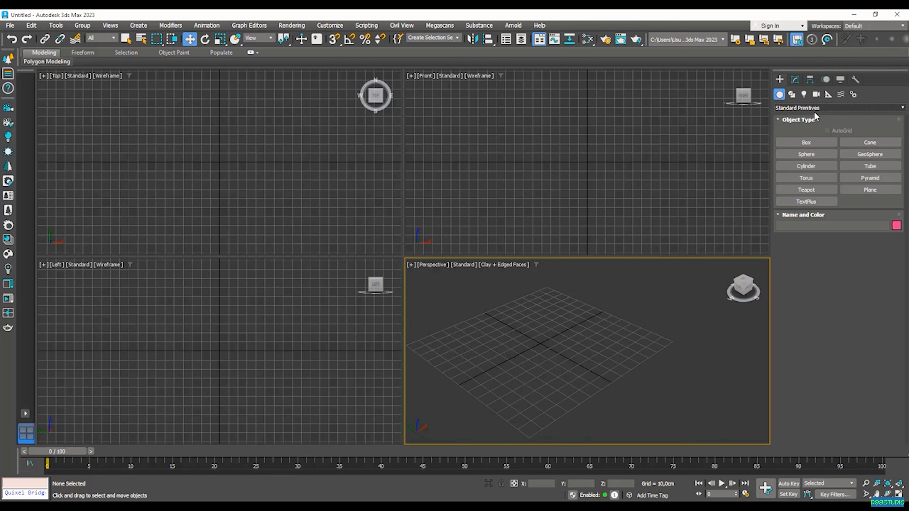
{"action": "left_click", "coordinate": [808, 143]}
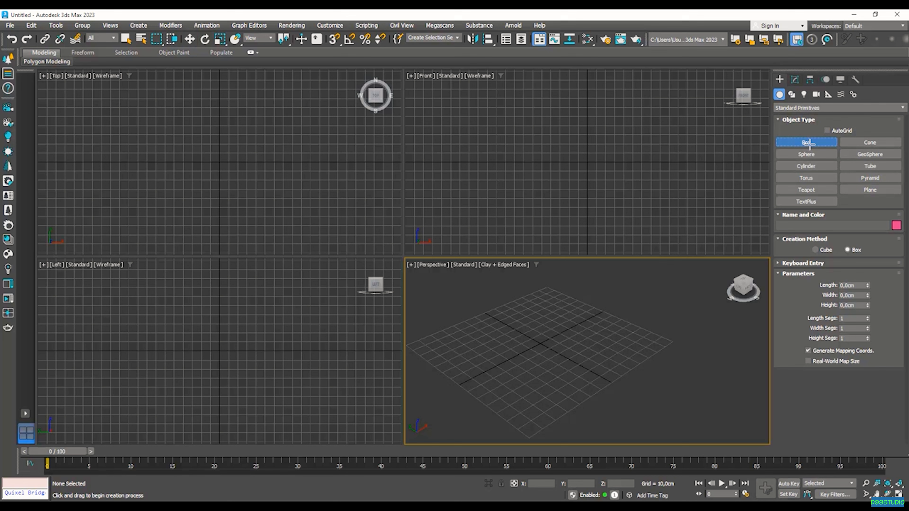
{"action": "left_click_drag", "start_coordinate": [517, 350], "coordinate": [599, 348], "text": "ctrl"}
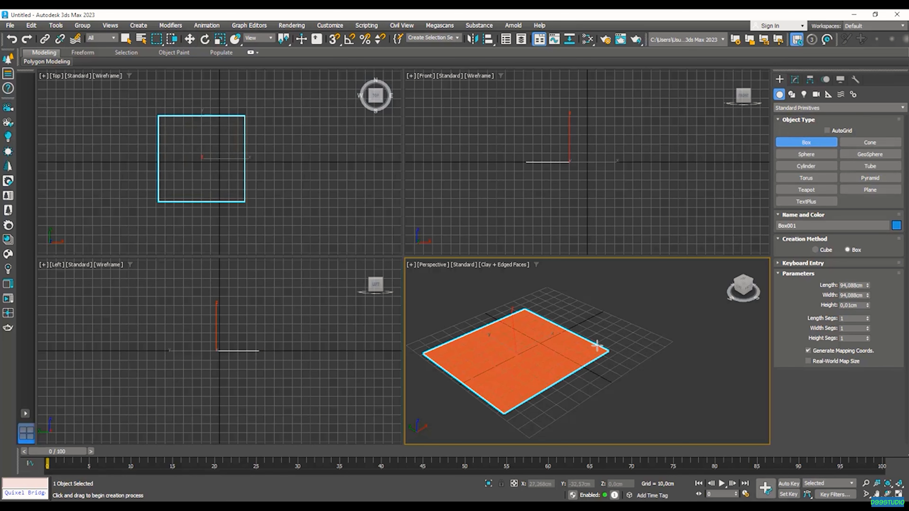
{"action": "left_click", "coordinate": [600, 292]}
{"action": "key", "text": "w"}
{"action": "key", "text": "alt+w"}
{"action": "scroll", "coordinate": [547, 327], "scroll_direction": "down", "scroll_amount": 3}
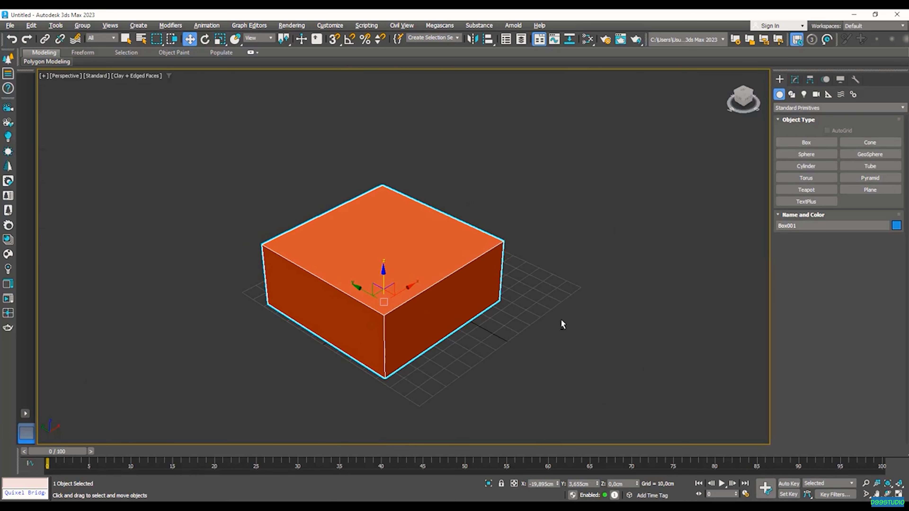
- Create a small sphere on the ground at the large box's near-left side
{"action": "middle_click_drag", "start_coordinate": [563, 325], "coordinate": [569, 309], "text": "alt"}
{"action": "left_click", "coordinate": [807, 154]}
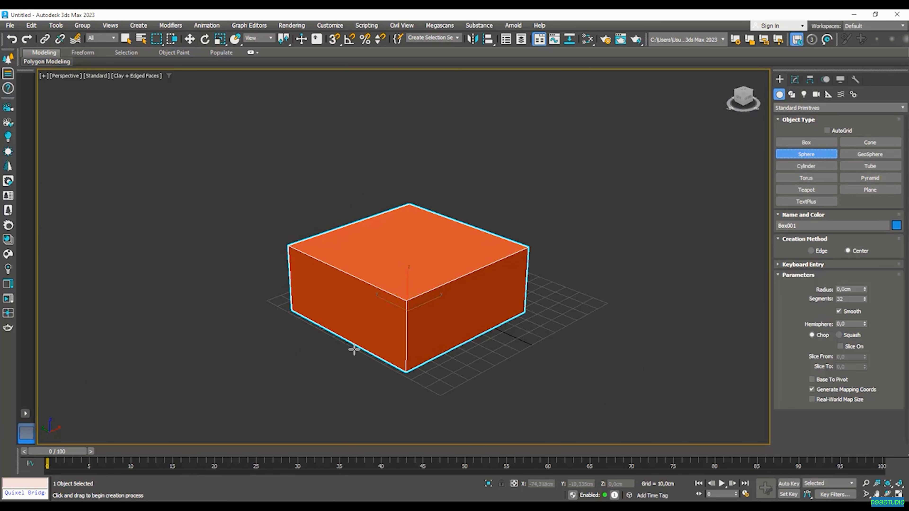
{"action": "mouse_move", "coordinate": [339, 369]}
{"action": "left_mouse_down"}
{"action": "mouse_move", "coordinate": [367, 365]}
{"action": "mouse_move", "coordinate": [369, 351]}
{"action": "mouse_move", "coordinate": [387, 344]}
{"action": "left_mouse_up"}
{"action": "key", "text": "w"}
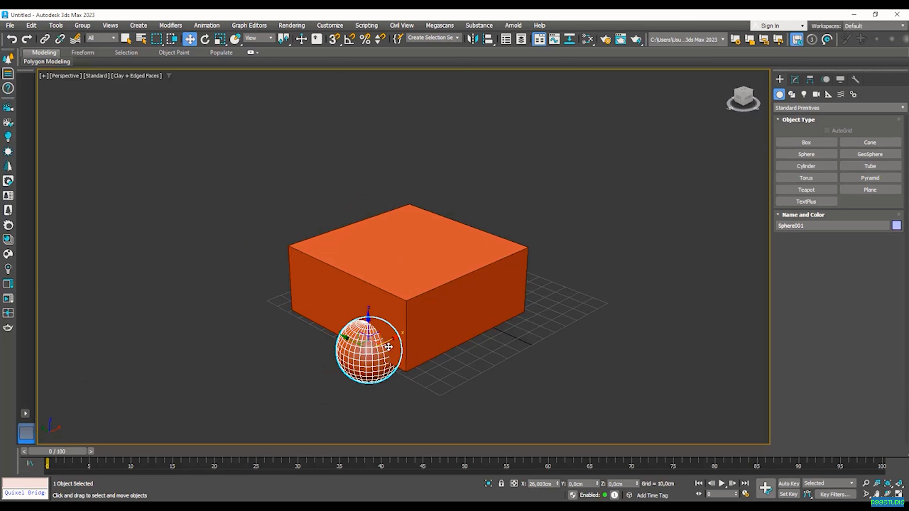
- Move the sphere up so it sits partly embedded in the large box's near-left side face
{"action": "scroll", "coordinate": [365, 336], "scroll_direction": "up", "scroll_amount": 3}
{"action": "scroll", "coordinate": [365, 337], "scroll_direction": "up", "scroll_amount": 3}
{"action": "middle_click_drag", "start_coordinate": [366, 357], "coordinate": [365, 342], "text": "alt"}
{"action": "left_click_drag", "start_coordinate": [380, 354], "coordinate": [408, 261]}
{"action": "scroll", "coordinate": [407, 261], "scroll_direction": "down", "scroll_amount": 2}
- Create a box about 31 × 31 × 11 cm and move it partly into the large box's near-right side face
{"action": "middle_click_drag", "start_coordinate": [406, 261], "coordinate": [422, 285], "text": "alt"}
{"action": "middle_click_drag", "start_coordinate": [422, 285], "coordinate": [322, 286]}
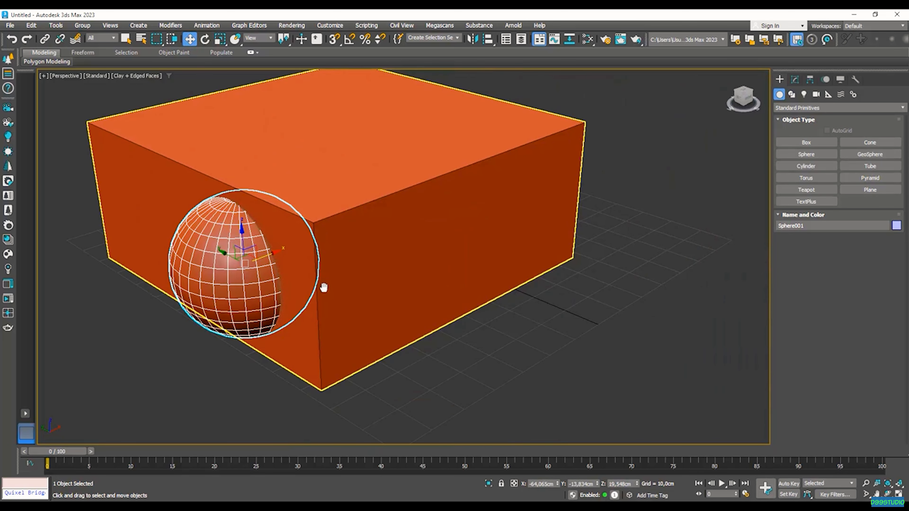
{"action": "left_click", "coordinate": [816, 151]}
{"action": "left_click", "coordinate": [818, 144]}
{"action": "left_click_drag", "start_coordinate": [494, 319], "coordinate": [621, 325]}
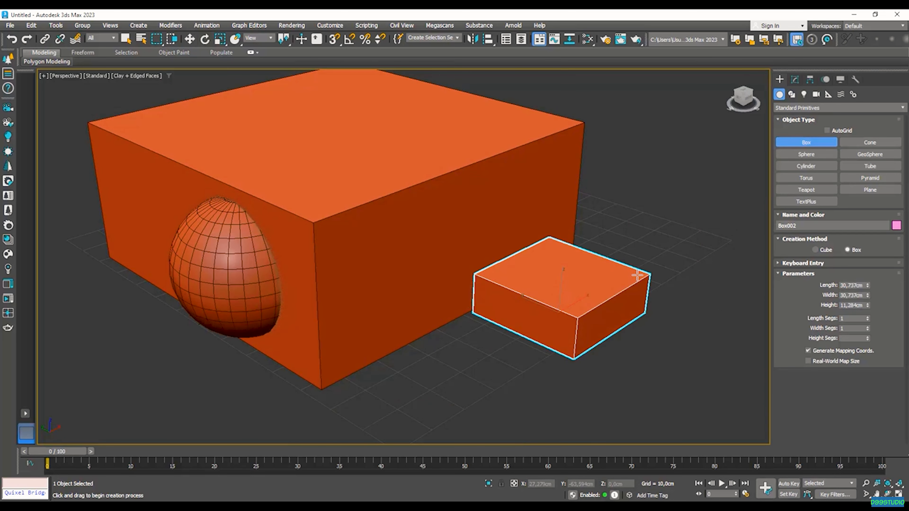
{"action": "left_click", "coordinate": [613, 277]}
{"action": "right_click", "coordinate": [613, 278]}
{"action": "left_click_drag", "start_coordinate": [543, 304], "coordinate": [505, 231]}
- Create a cylinder on the ground in front of the large box
{"action": "middle_click_drag", "start_coordinate": [638, 135], "coordinate": [601, 177]}
{"action": "left_click", "coordinate": [806, 166]}
{"action": "left_click_drag", "start_coordinate": [499, 409], "coordinate": [558, 395]}
{"action": "left_click", "coordinate": [565, 308]}
{"action": "left_click", "coordinate": [579, 256]}
{"action": "scroll", "coordinate": [570, 283], "scroll_direction": "down", "scroll_amount": 5}
{"action": "right_click", "coordinate": [570, 290]}
- Move the cylinder onto the large box so it penetrates the middle of the top face, and deselect it
{"action": "scroll", "coordinate": [576, 314], "scroll_direction": "up", "scroll_amount": 2}
{"action": "middle_click_drag", "start_coordinate": [575, 314], "coordinate": [510, 366]}
{"action": "left_click_drag", "start_coordinate": [510, 365], "coordinate": [503, 247]}
{"action": "middle_click_drag", "start_coordinate": [503, 247], "coordinate": [524, 223], "text": "alt"}
{"action": "left_click_drag", "start_coordinate": [494, 239], "coordinate": [509, 195]}
{"action": "middle_click_drag", "start_coordinate": [508, 196], "coordinate": [465, 268]}
{"action": "left_click_drag", "start_coordinate": [460, 264], "coordinate": [461, 263]}
{"action": "middle_click_drag", "start_coordinate": [461, 264], "coordinate": [510, 234], "text": "alt"}
{"action": "key", "text": "ctrl+d"}
{"action": "key", "text": "z"}
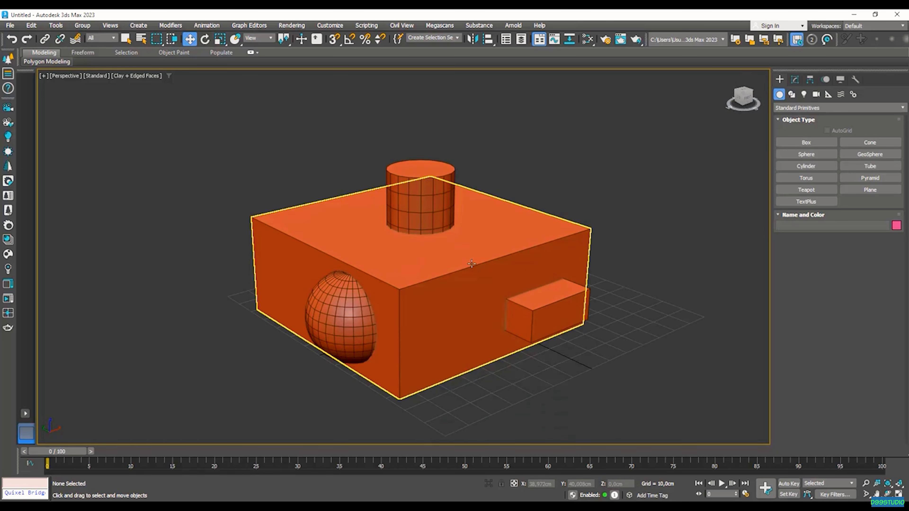
- Start a ProBoolean compound object on the large box with the operation set to Subtraction
{"action": "left_click", "coordinate": [324, 320]}
{"action": "middle_click_drag", "start_coordinate": [629, 247], "coordinate": [597, 259]}
{"action": "left_click", "coordinate": [459, 251]}
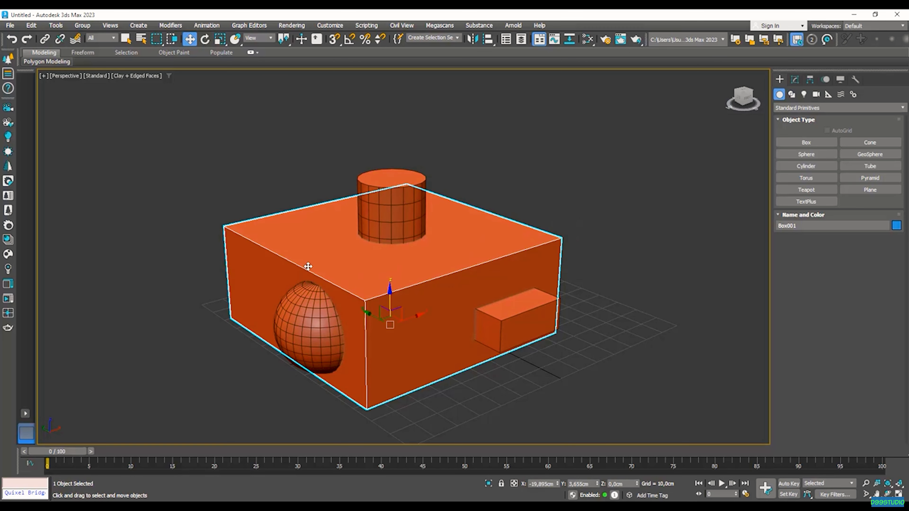
{"action": "middle_click_drag", "start_coordinate": [464, 261], "coordinate": [452, 268]}
{"action": "left_click", "coordinate": [805, 108]}
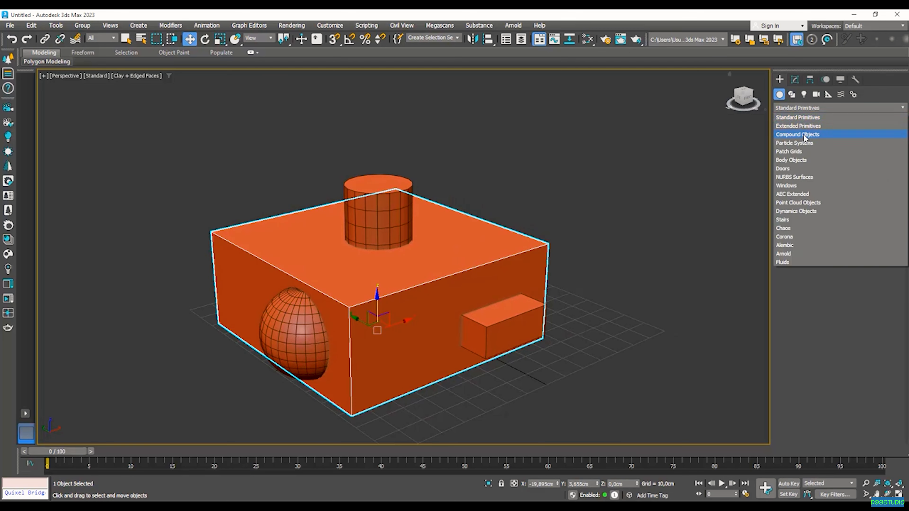
{"action": "left_click", "coordinate": [812, 136]}
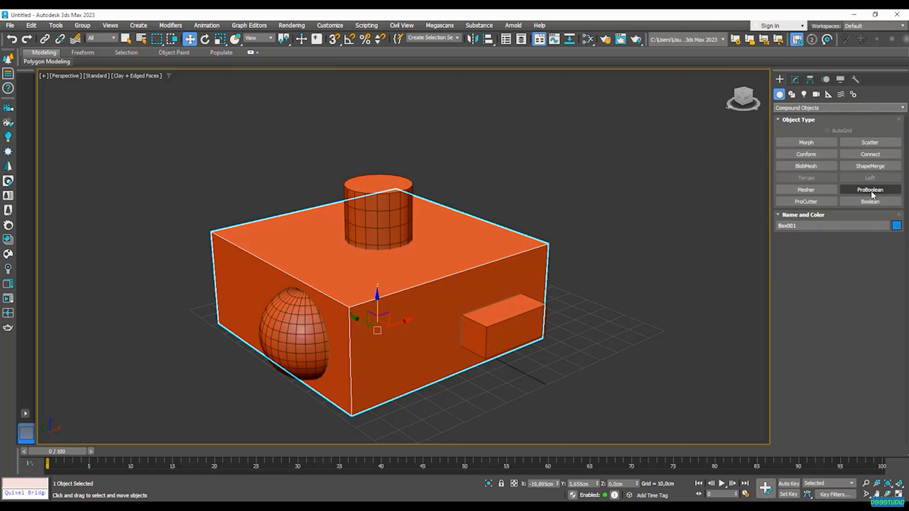
{"action": "left_click", "coordinate": [878, 203]}
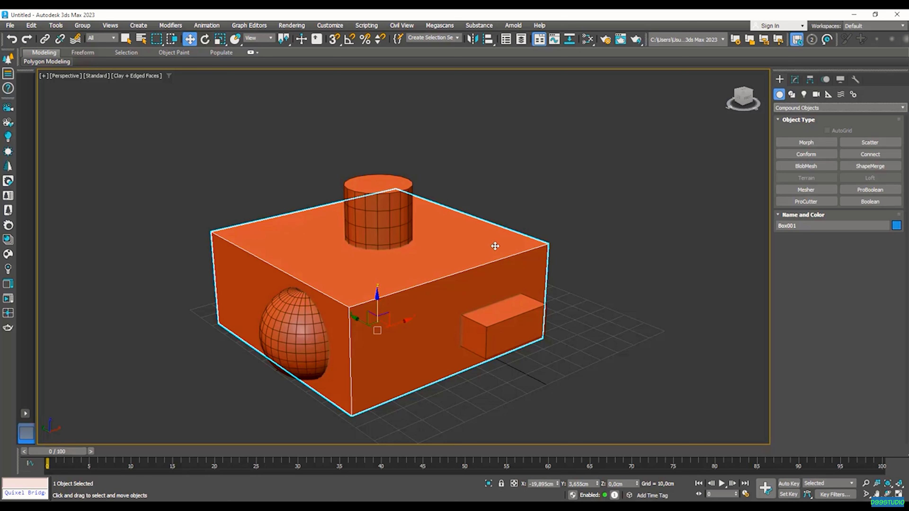
{"action": "left_click", "coordinate": [862, 192]}
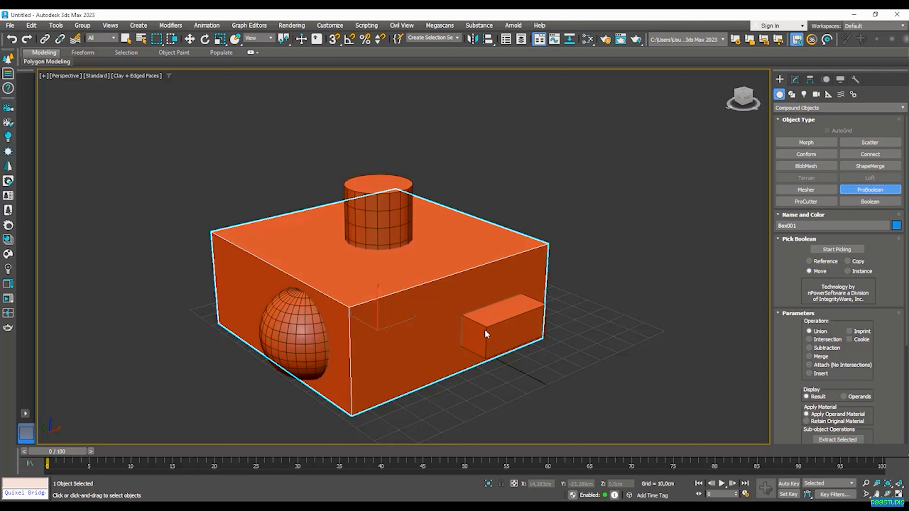
{"action": "left_click", "coordinate": [847, 261]}
{"action": "left_click", "coordinate": [850, 273]}
{"action": "left_click", "coordinate": [821, 351]}
- Pick the small box, cylinder and sphere as operands to cut them out of the large box
{"action": "left_click", "coordinate": [837, 251]}
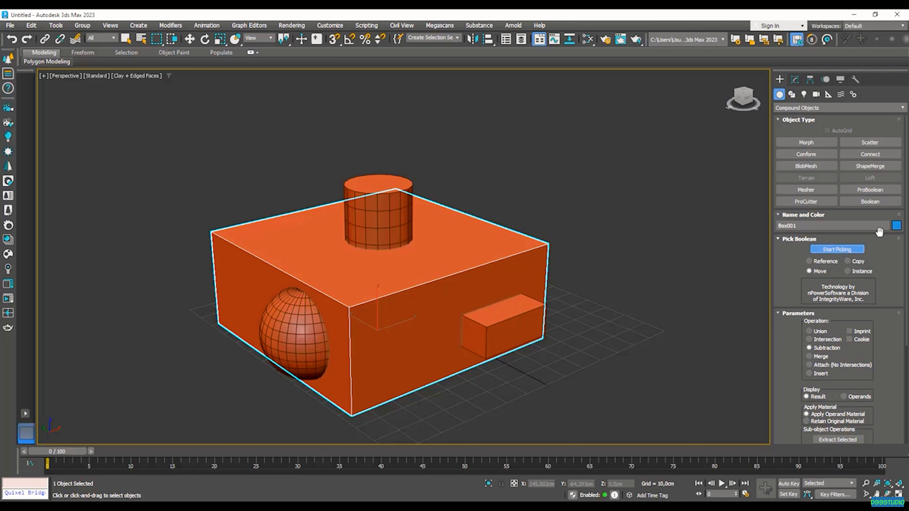
{"action": "left_click", "coordinate": [515, 333]}
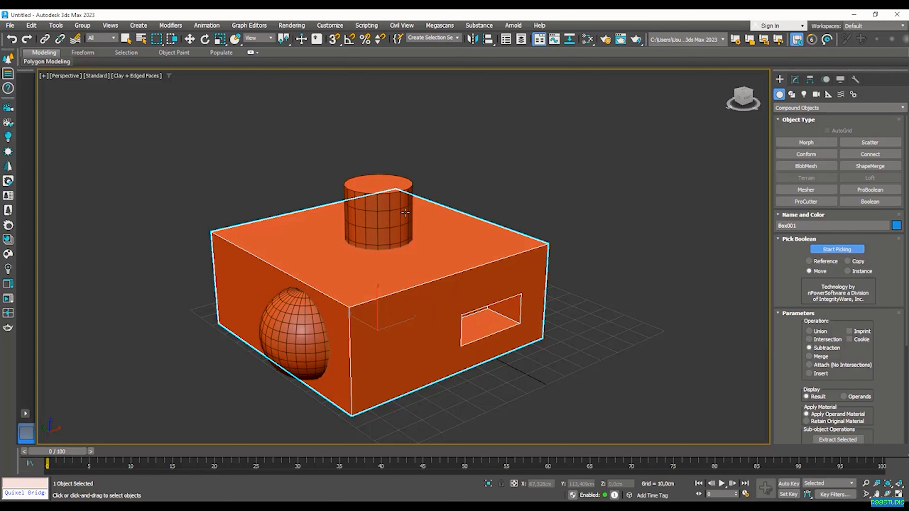
{"action": "left_click", "coordinate": [396, 215]}
{"action": "left_click", "coordinate": [304, 340]}
{"action": "middle_click_drag", "start_coordinate": [328, 336], "coordinate": [452, 277], "text": "alt"}
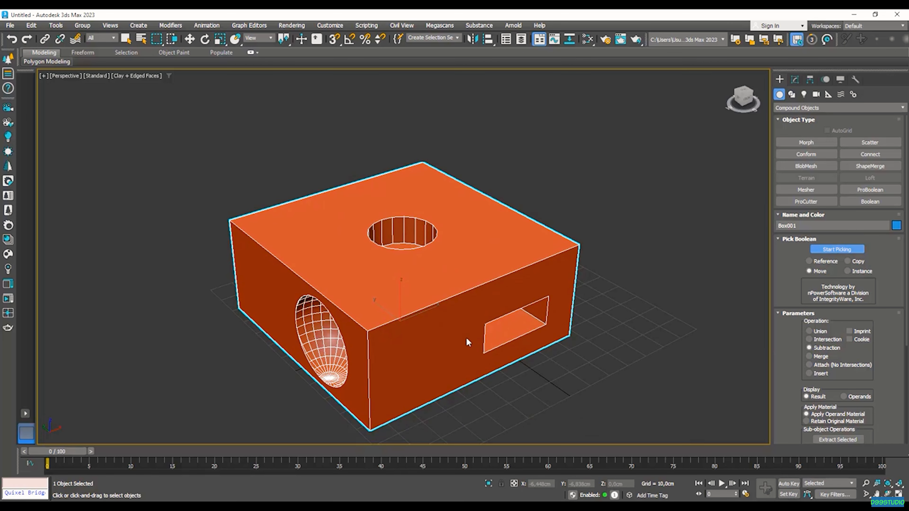
{"action": "middle_click_drag", "start_coordinate": [477, 386], "coordinate": [477, 369], "text": "alt"}
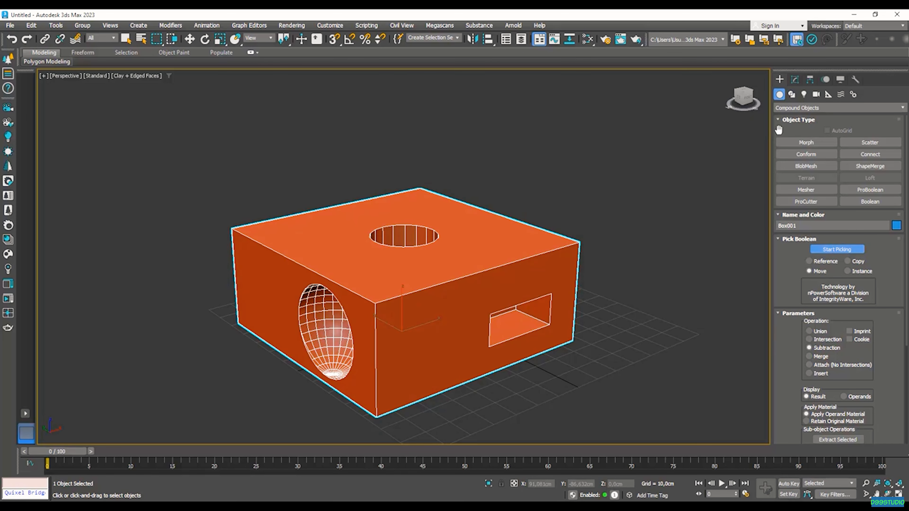
- Convert the cut ProBoolean box to an Editable Poly
{"action": "left_click", "coordinate": [795, 79]}
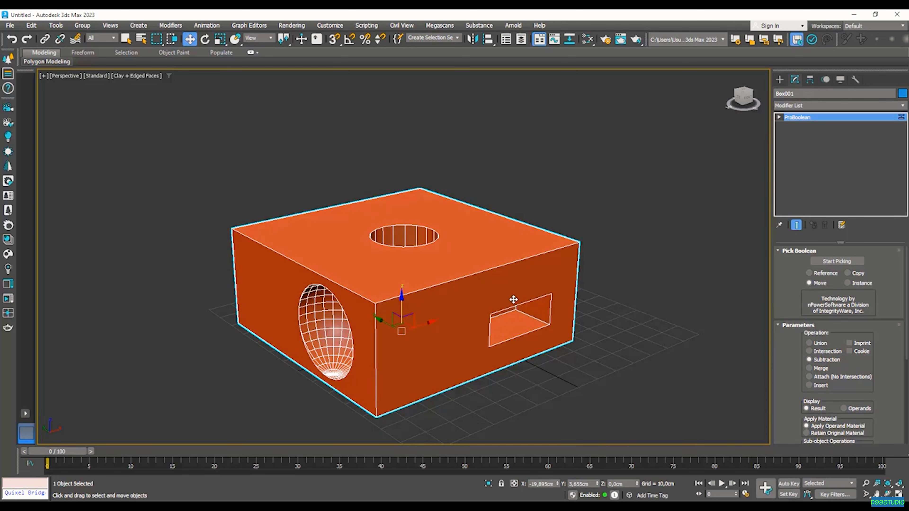
{"action": "right_click", "coordinate": [489, 269]}
{"action": "mouse_move", "coordinate": [573, 393]}
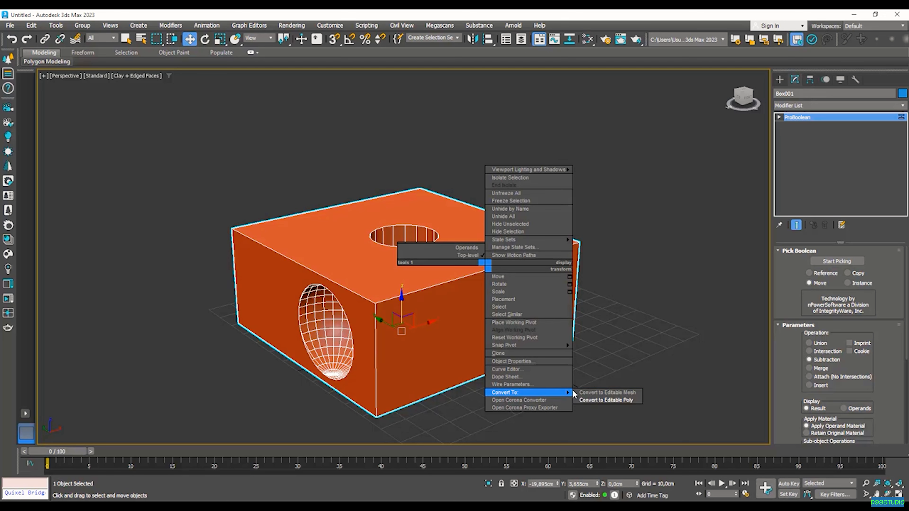
{"action": "left_click", "coordinate": [605, 400]}
{"action": "left_click", "coordinate": [814, 262]}
{"action": "middle_click_drag", "start_coordinate": [499, 276], "coordinate": [481, 268], "text": "alt"}
- Undo the conversion of the cut box to an Editable Poly
{"action": "left_click", "coordinate": [780, 80]}
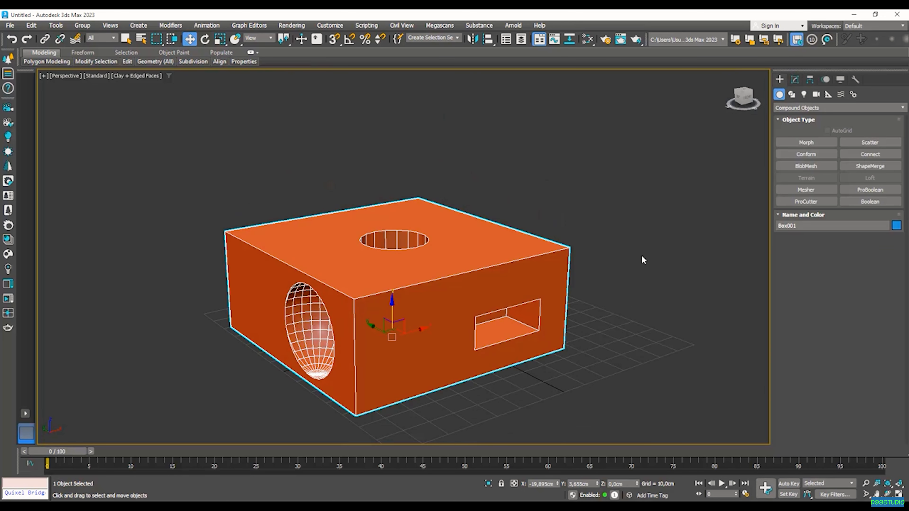
{"action": "key", "text": "ctrl+z"}
{"action": "middle_click_drag", "start_coordinate": [615, 264], "coordinate": [616, 281], "text": "alt"}
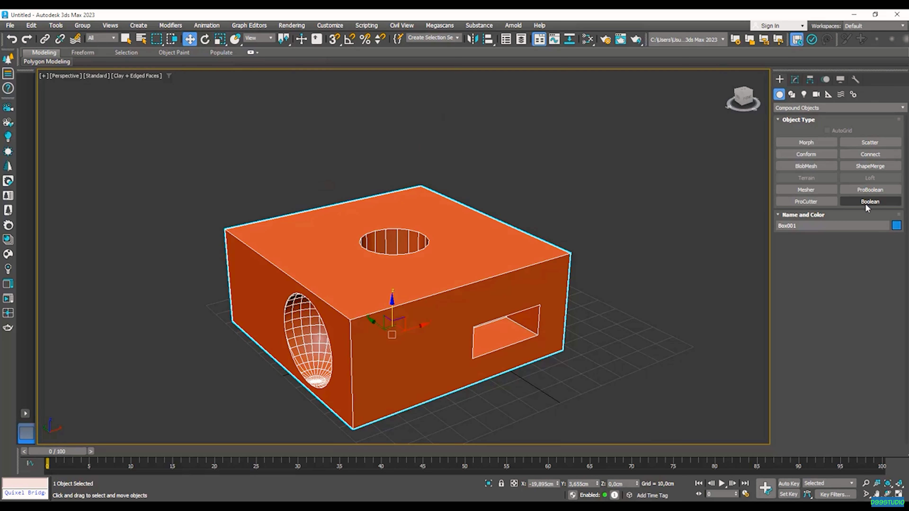
- Create a box with a base about 29 × 22 cm beside the large box and move it into the top edge of the adjacent side
{"action": "left_click", "coordinate": [814, 109]}
{"action": "left_click", "coordinate": [801, 118]}
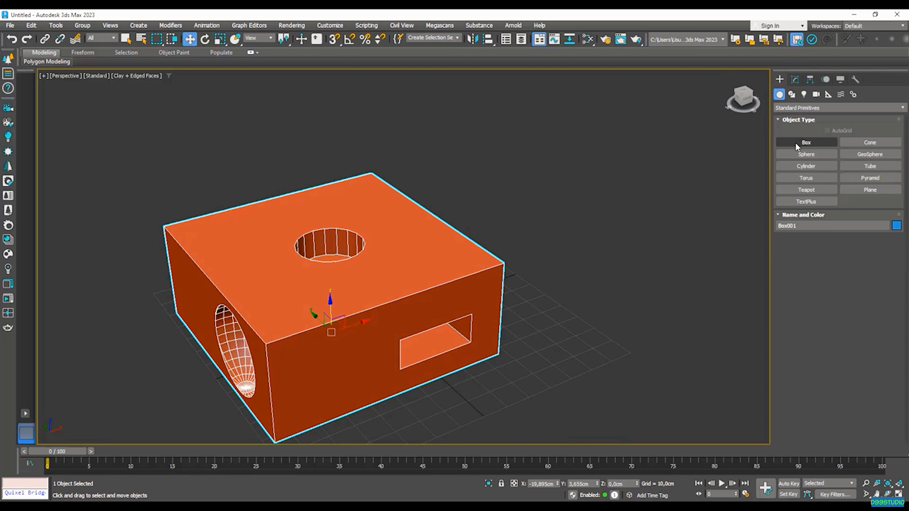
{"action": "left_click", "coordinate": [806, 143]}
{"action": "mouse_move", "coordinate": [641, 365]}
{"action": "middle_mouse_down", "text": "alt"}
{"action": "mouse_move", "coordinate": [574, 321]}
{"action": "mouse_move", "coordinate": [518, 410]}
{"action": "middle_mouse_up", "text": "alt"}
{"action": "left_click_drag", "start_coordinate": [518, 409], "coordinate": [458, 338]}
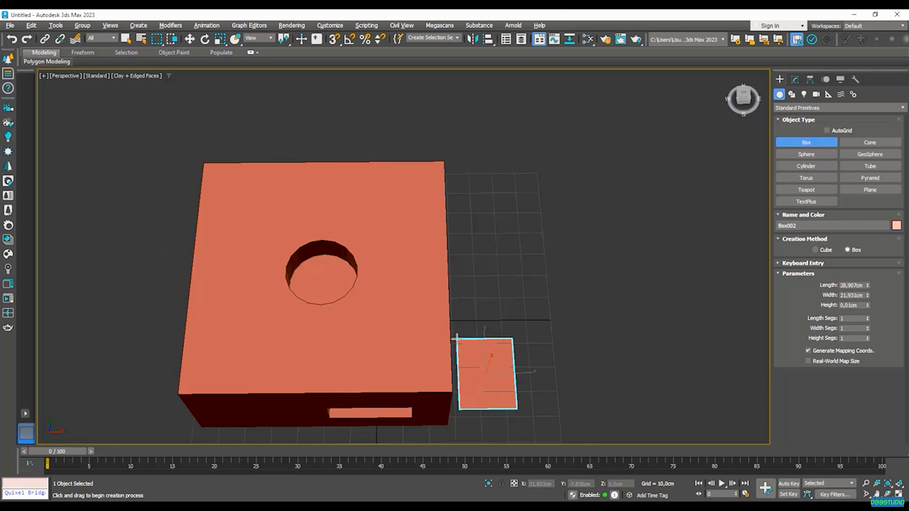
{"action": "left_click", "coordinate": [484, 244]}
{"action": "right_click", "coordinate": [485, 244]}
{"action": "middle_click_drag", "start_coordinate": [497, 321], "coordinate": [493, 378], "text": "alt"}
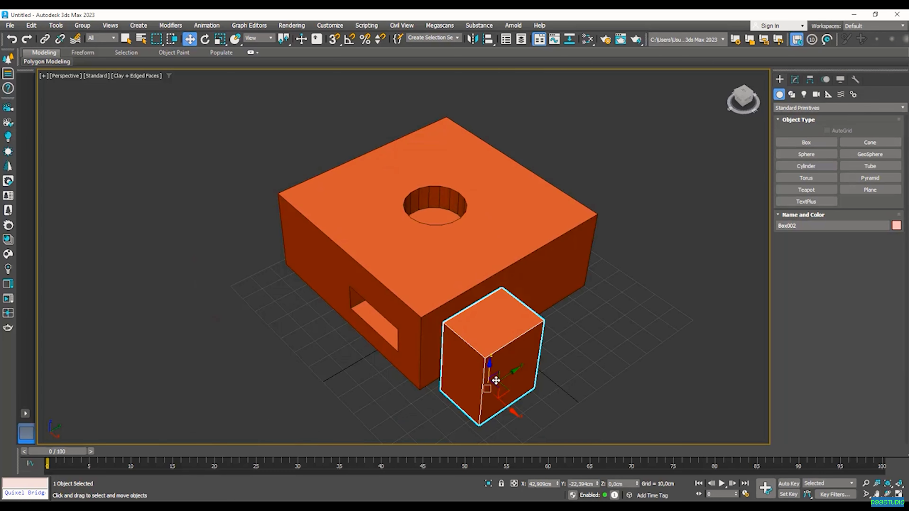
{"action": "left_click_drag", "start_coordinate": [514, 374], "coordinate": [532, 317]}
- Apply a Boolean compound object to the large cut box and add the new box as an operand
{"action": "left_click", "coordinate": [532, 317]}
{"action": "middle_click_drag", "start_coordinate": [533, 317], "coordinate": [421, 333], "text": "alt"}
{"action": "left_click", "coordinate": [799, 108]}
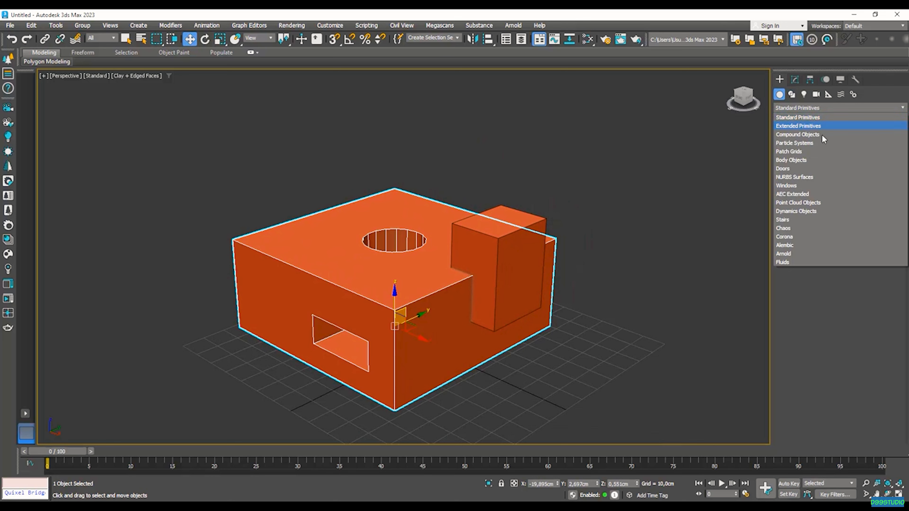
{"action": "left_click", "coordinate": [808, 134]}
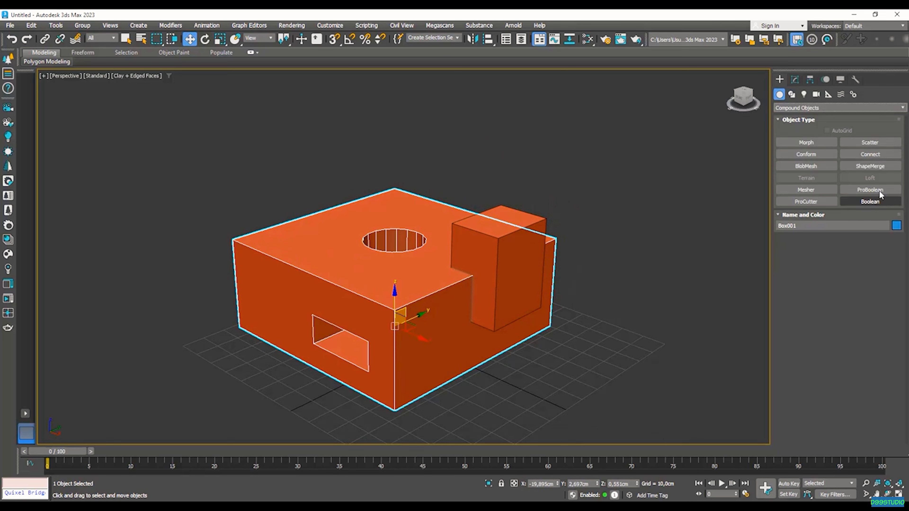
{"action": "left_click", "coordinate": [868, 202]}
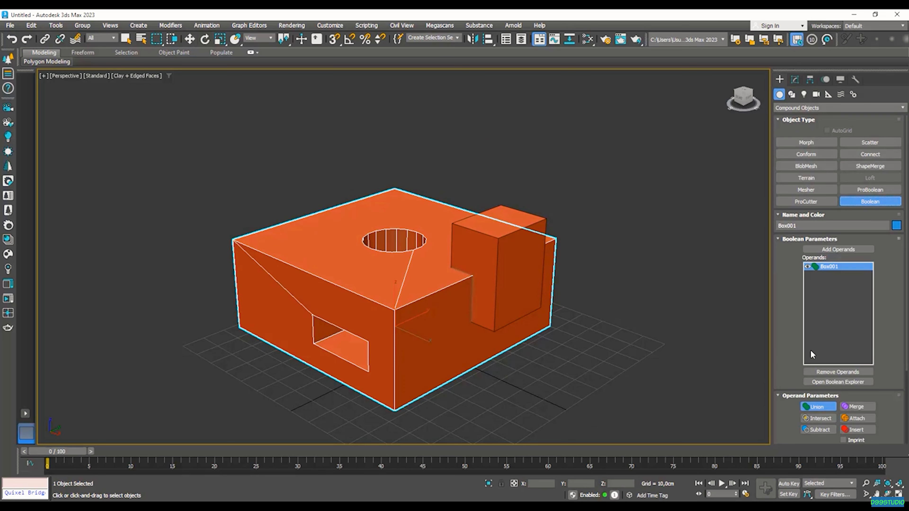
{"action": "key", "text": "z"}
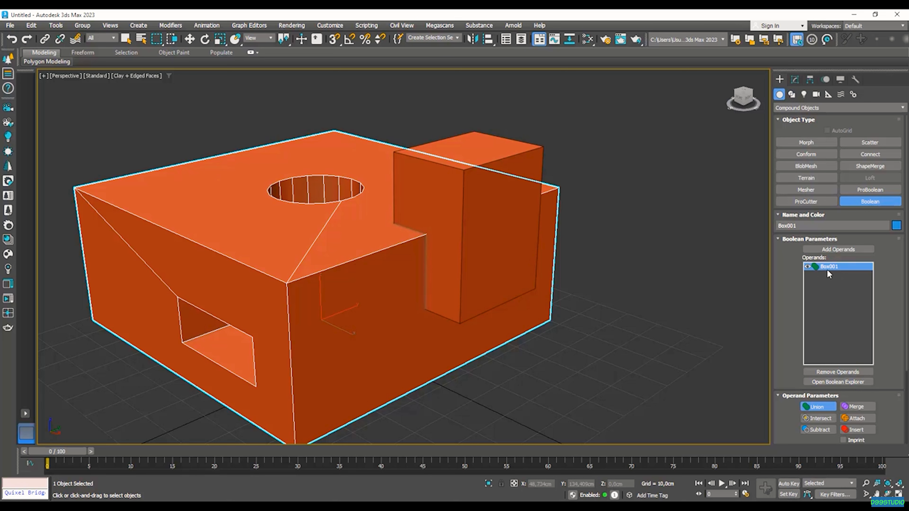
{"action": "left_click", "coordinate": [846, 250]}
{"action": "left_click", "coordinate": [469, 197]}
- Try the Intersect operation on the added box operand, and set it to Subtract to cut a notch
{"action": "left_click_drag", "start_coordinate": [780, 343], "coordinate": [782, 285]}
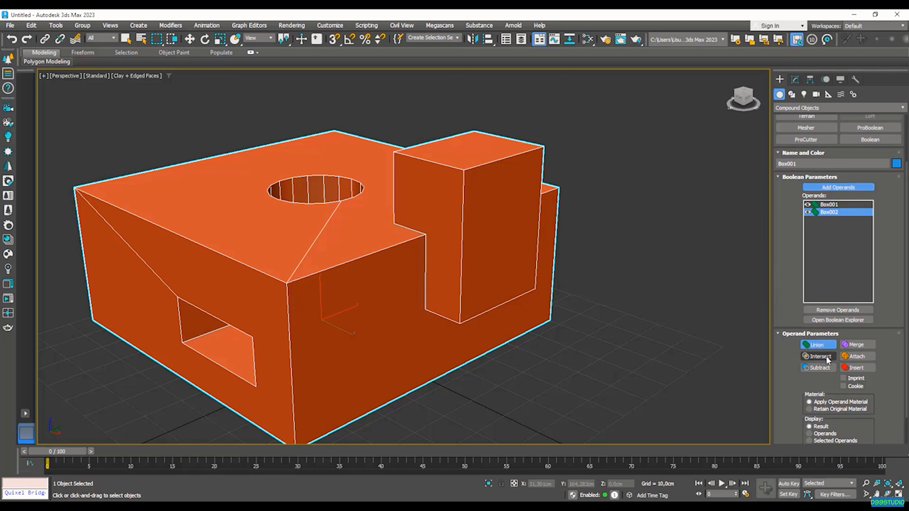
{"action": "left_click", "coordinate": [820, 357]}
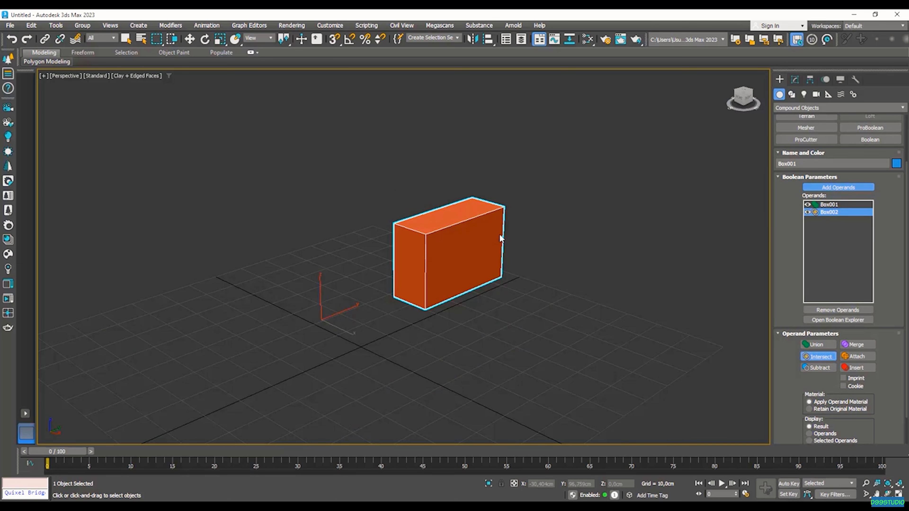
{"action": "left_click", "coordinate": [819, 368]}
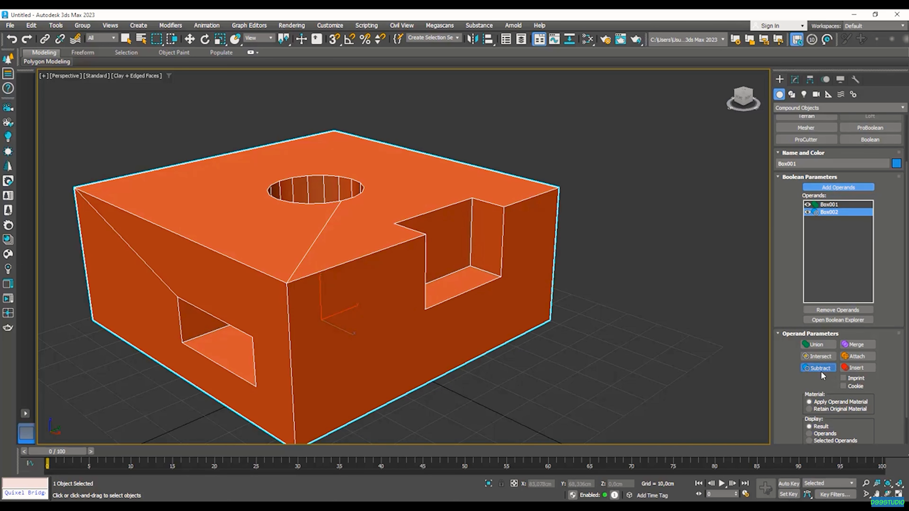
{"action": "middle_click_drag", "start_coordinate": [537, 281], "coordinate": [540, 286]}
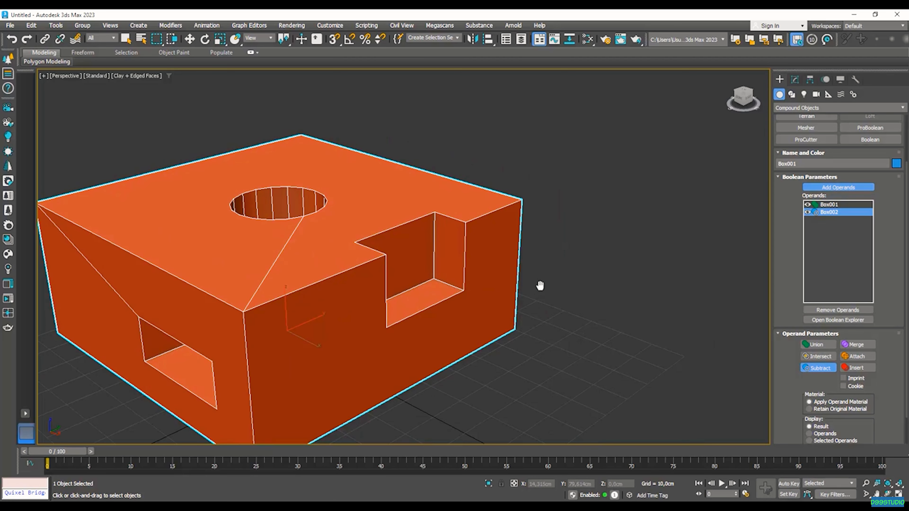
- Enter the Boolean's Operands level on the notched box and set the display to Operands
{"action": "left_click", "coordinate": [796, 80]}
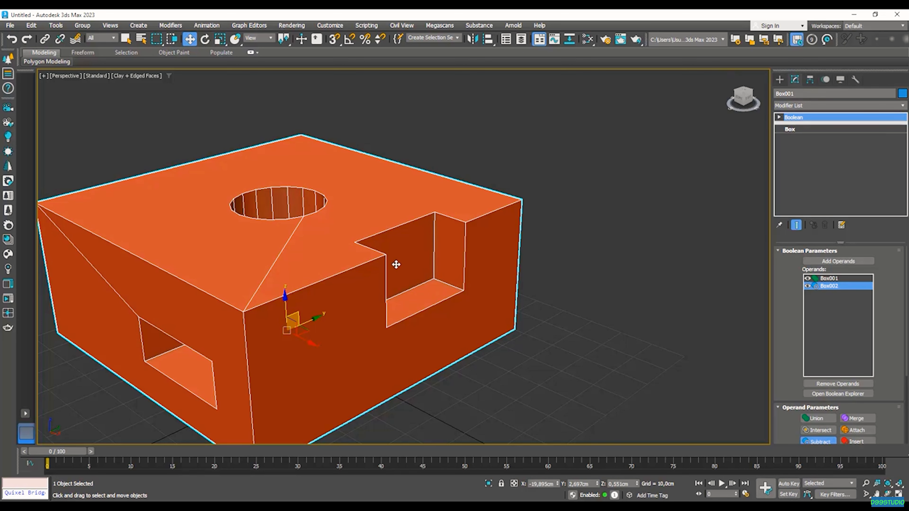
{"action": "middle_click_drag", "start_coordinate": [380, 273], "coordinate": [402, 264]}
{"action": "key", "text": "1"}
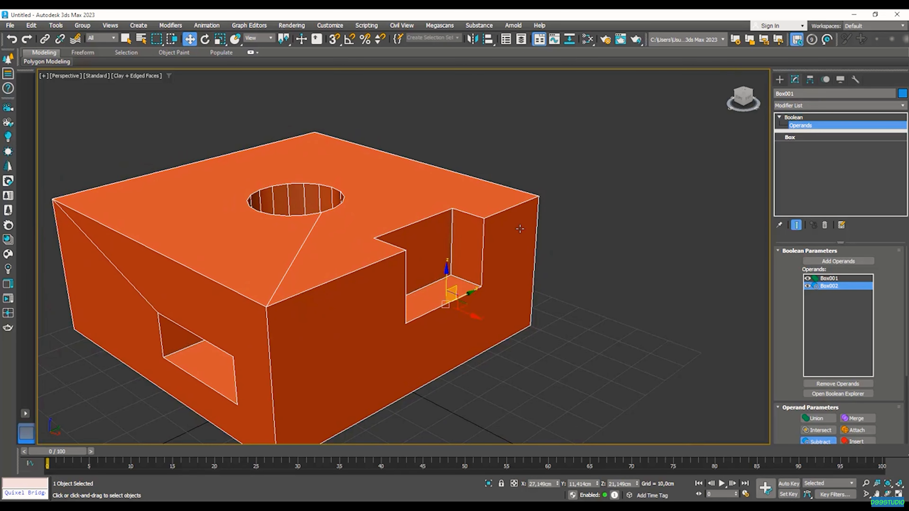
{"action": "scroll", "coordinate": [794, 336], "scroll_direction": "down", "scroll_amount": 5}
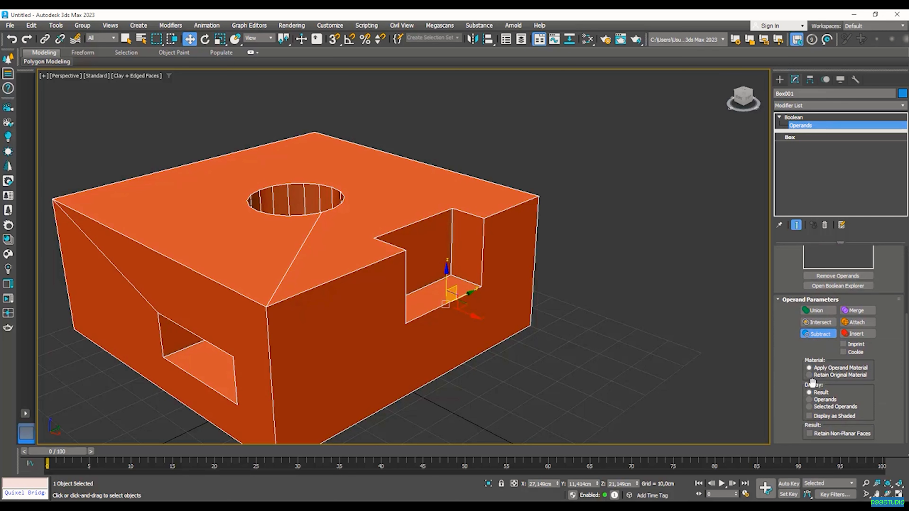
{"action": "left_click", "coordinate": [810, 400]}
{"action": "middle_click_drag", "start_coordinate": [550, 303], "coordinate": [561, 303], "text": "alt"}
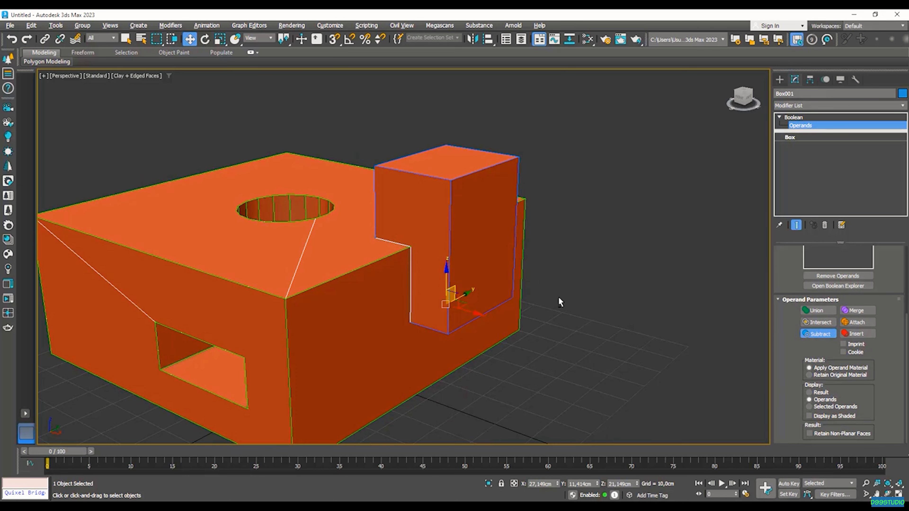
- Move the box operand upward and along the side so it overlaps the large box's top corner
{"action": "left_click", "coordinate": [461, 193]}
{"action": "middle_click_drag", "start_coordinate": [461, 193], "coordinate": [479, 203]}
{"action": "left_click", "coordinate": [485, 187]}
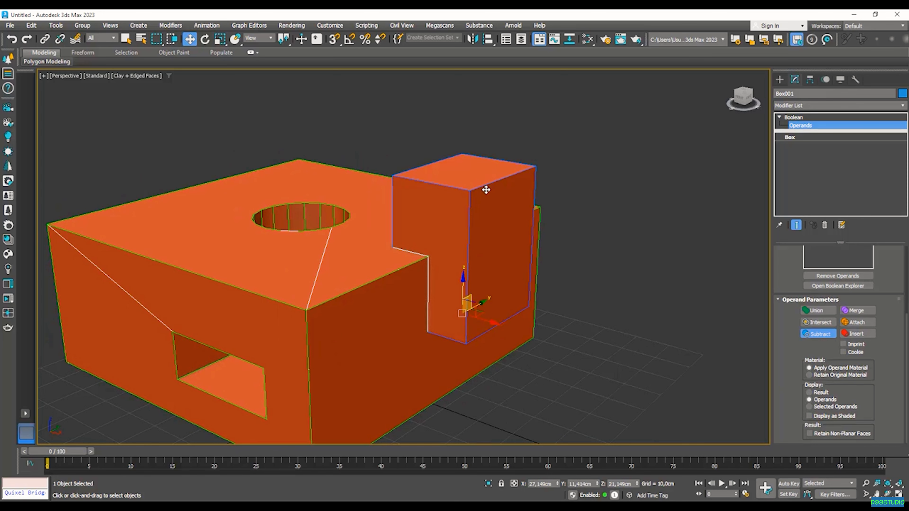
{"action": "left_click_drag", "start_coordinate": [465, 284], "coordinate": [471, 262]}
{"action": "middle_click_drag", "start_coordinate": [508, 258], "coordinate": [487, 282], "text": "alt"}
{"action": "left_click_drag", "start_coordinate": [487, 281], "coordinate": [535, 268]}
{"action": "middle_click_drag", "start_coordinate": [535, 269], "coordinate": [495, 283], "text": "alt"}
{"action": "left_click_drag", "start_coordinate": [516, 285], "coordinate": [600, 289]}
{"action": "middle_click_drag", "start_coordinate": [540, 313], "coordinate": [528, 271], "text": "alt"}
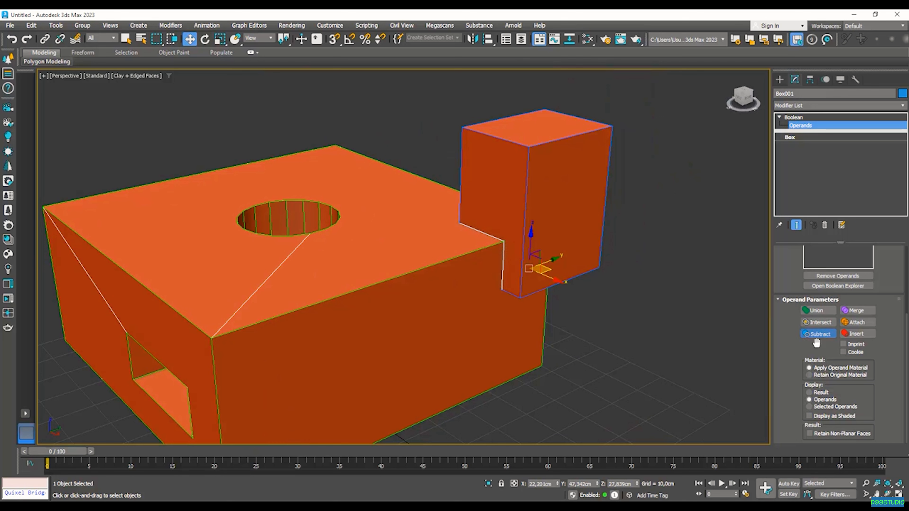
- Switch the Boolean display back to Result to show the relocated corner notch
{"action": "left_click", "coordinate": [809, 392]}
{"action": "middle_click_drag", "start_coordinate": [608, 297], "coordinate": [536, 299], "text": "alt"}
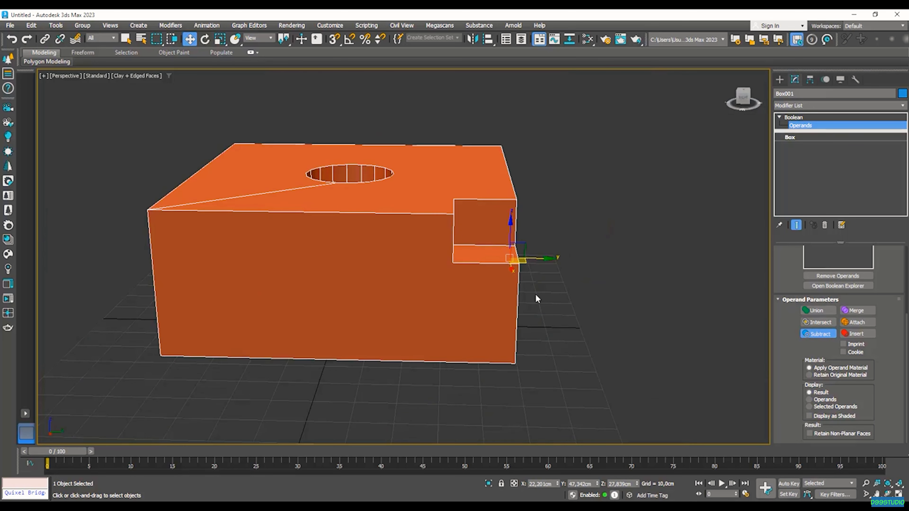
{"action": "middle_click_drag", "start_coordinate": [499, 233], "coordinate": [532, 247], "text": "alt"}
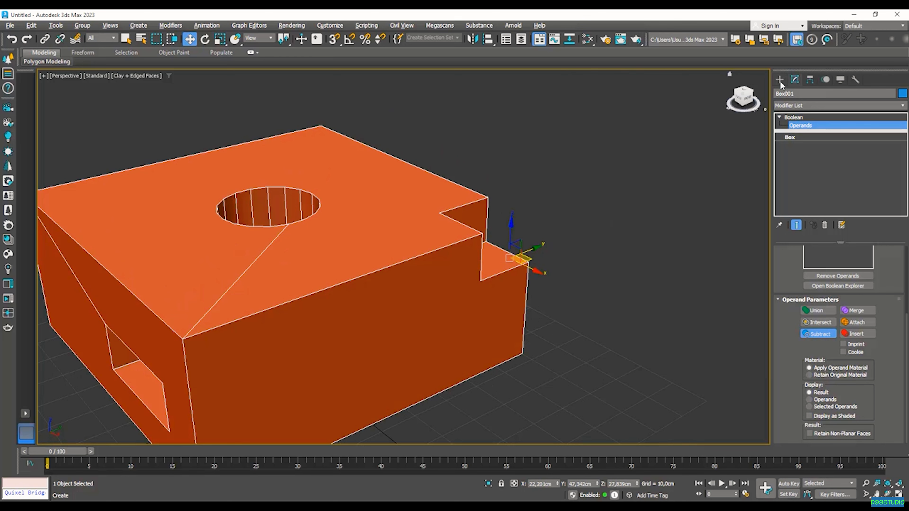
- Create a Torus standard primitive on the grid beside the large box
{"action": "left_click", "coordinate": [780, 80]}
{"action": "middle_click_drag", "start_coordinate": [576, 278], "coordinate": [605, 288], "text": "alt"}
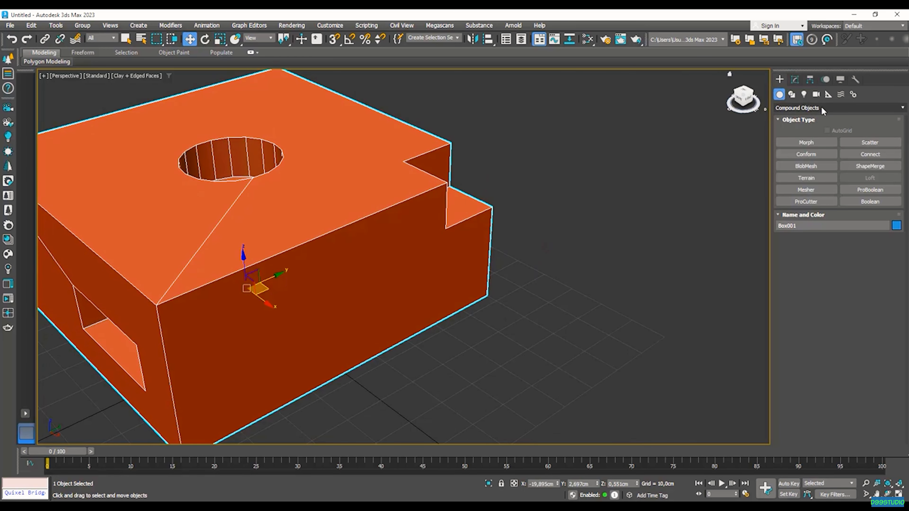
{"action": "left_click", "coordinate": [812, 109]}
{"action": "left_click", "coordinate": [814, 118]}
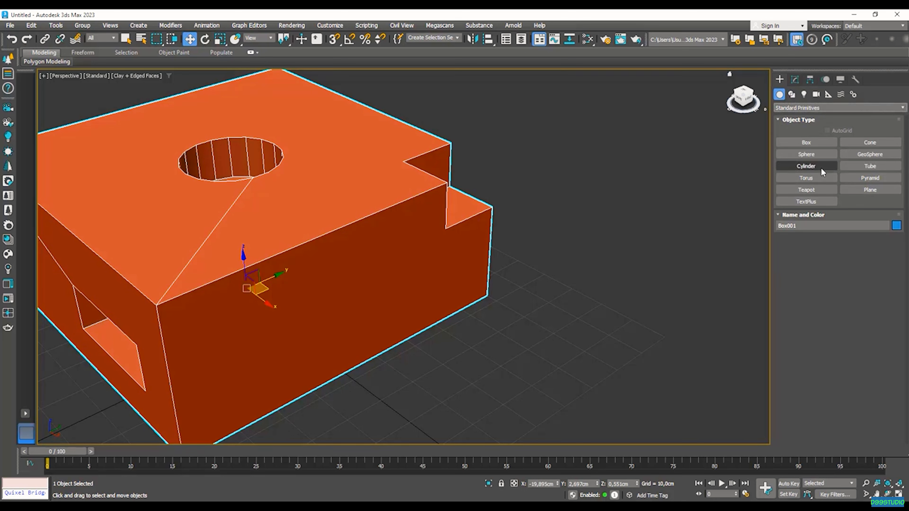
{"action": "left_click", "coordinate": [807, 178]}
{"action": "left_click_drag", "start_coordinate": [448, 403], "coordinate": [565, 359]}
{"action": "left_click", "coordinate": [584, 316]}
{"action": "key", "text": "w"}
- Move the torus onto the large box's top face between the round hole and corner notch, partly sunk into the surface
{"action": "scroll", "coordinate": [584, 317], "scroll_direction": "down", "scroll_amount": 4}
{"action": "middle_click_drag", "start_coordinate": [573, 322], "coordinate": [532, 350], "text": "alt"}
{"action": "left_click_drag", "start_coordinate": [516, 380], "coordinate": [498, 465]}
{"action": "key", "text": "r"}
{"action": "key", "text": "w"}
{"action": "left_click_drag", "start_coordinate": [519, 392], "coordinate": [470, 250]}
{"action": "scroll", "coordinate": [472, 258], "scroll_direction": "up", "scroll_amount": 5}
{"action": "middle_click_drag", "start_coordinate": [477, 264], "coordinate": [473, 249], "text": "alt"}
{"action": "left_click_drag", "start_coordinate": [478, 299], "coordinate": [414, 312]}
{"action": "middle_click_drag", "start_coordinate": [398, 291], "coordinate": [412, 287], "text": "alt"}
{"action": "left_click_drag", "start_coordinate": [412, 288], "coordinate": [412, 323]}
{"action": "mouse_move", "coordinate": [497, 317]}
{"action": "middle_mouse_down", "text": "alt"}
{"action": "mouse_move", "coordinate": [502, 352]}
{"action": "mouse_move", "coordinate": [504, 329]}
{"action": "middle_mouse_up", "text": "alt"}
{"action": "middle_click_drag", "start_coordinate": [501, 276], "coordinate": [444, 212]}
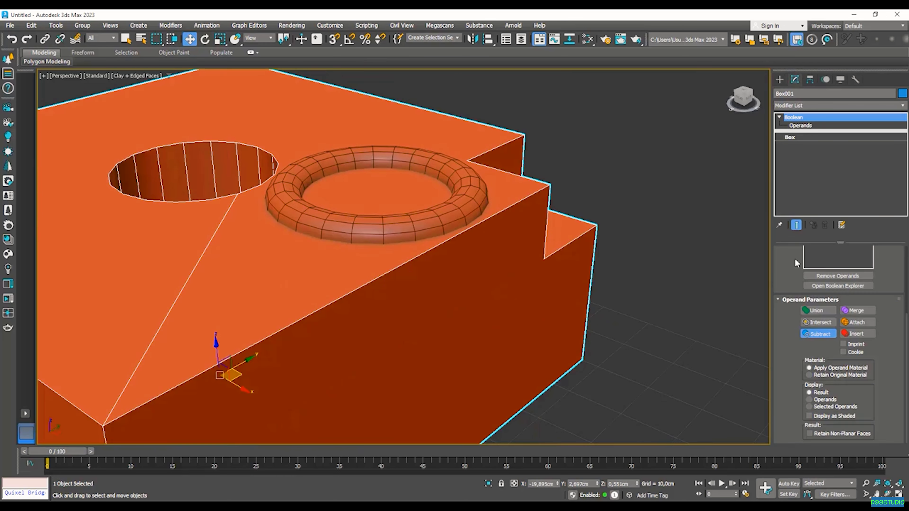
- Add the torus as a Subtract operand of the large box's Boolean to cut a ring groove in the top face
{"action": "left_click_drag", "start_coordinate": [795, 260], "coordinate": [786, 410]}
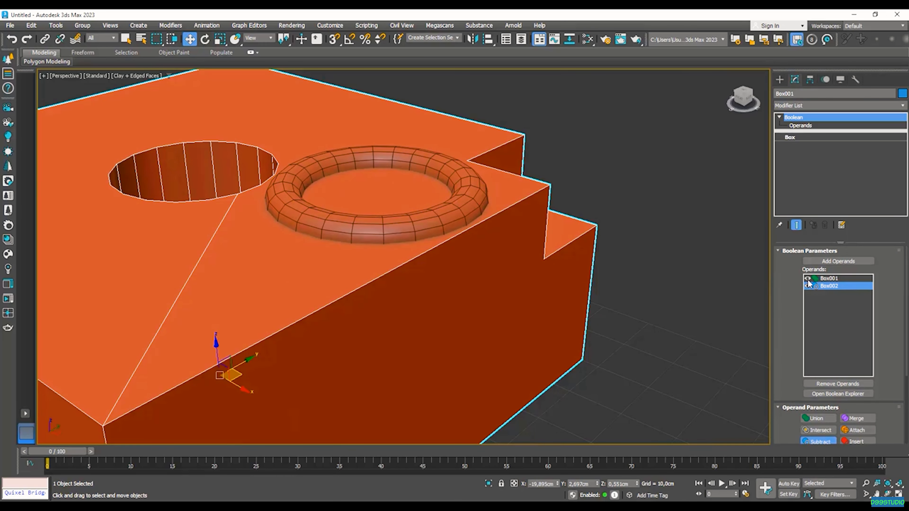
{"action": "left_click", "coordinate": [844, 262]}
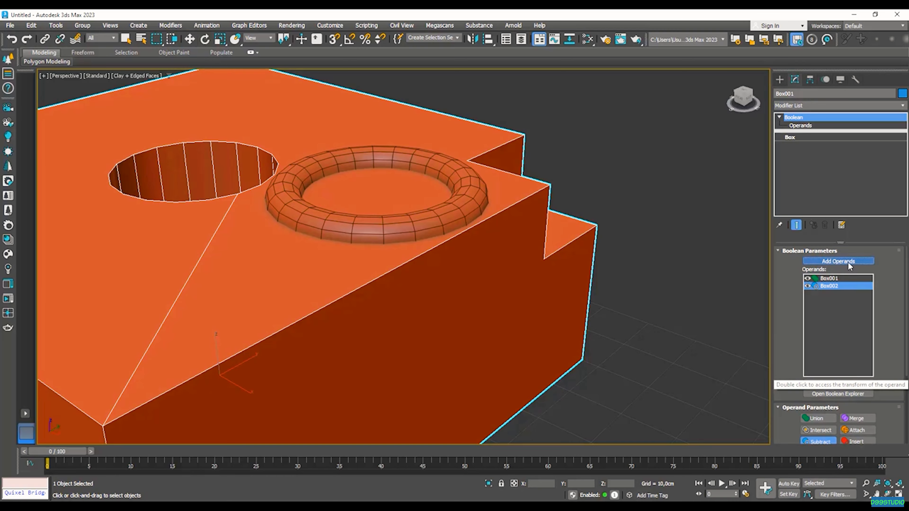
{"action": "left_click", "coordinate": [459, 206]}
{"action": "middle_click_drag", "start_coordinate": [500, 246], "coordinate": [476, 272], "text": "alt"}
{"action": "scroll", "coordinate": [459, 242], "scroll_direction": "down", "scroll_amount": 3}
{"action": "middle_click_drag", "start_coordinate": [458, 242], "coordinate": [339, 277], "text": "alt"}
{"action": "middle_click_drag", "start_coordinate": [394, 230], "coordinate": [449, 265]}
{"action": "scroll", "coordinate": [450, 265], "scroll_direction": "down", "scroll_amount": 1}
- Set the Boolean display to Selected Operands and move the torus operand past the round hole on the top face
{"action": "left_click_drag", "start_coordinate": [794, 342], "coordinate": [799, 223]}
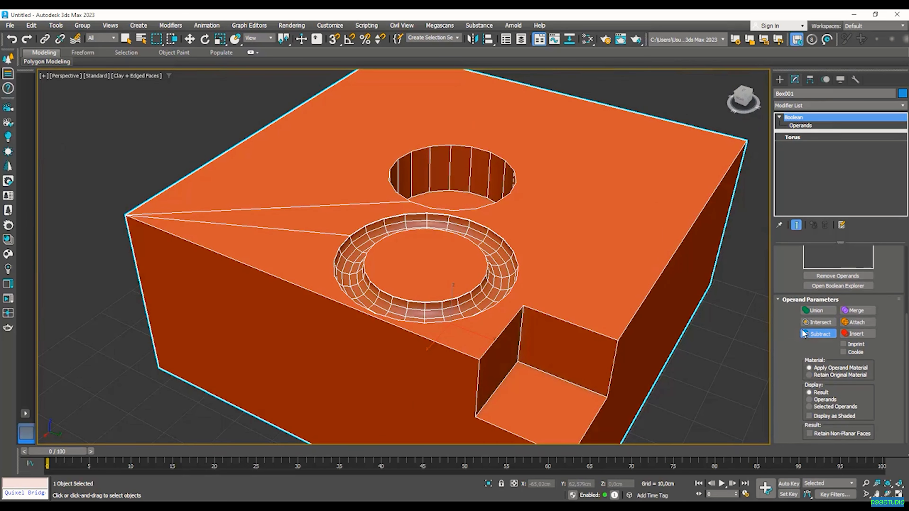
{"action": "left_click", "coordinate": [811, 401]}
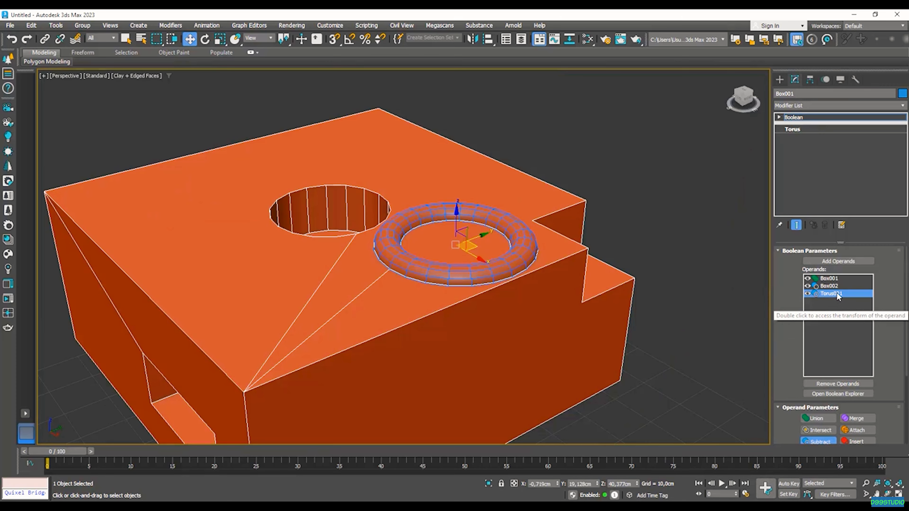
{"action": "left_click_drag", "start_coordinate": [463, 240], "coordinate": [285, 130]}
{"action": "middle_click_drag", "start_coordinate": [432, 133], "coordinate": [491, 197]}
- Set the Boolean display to Result to show the ring groove at its new location
{"action": "left_click_drag", "start_coordinate": [799, 401], "coordinate": [780, 294]}
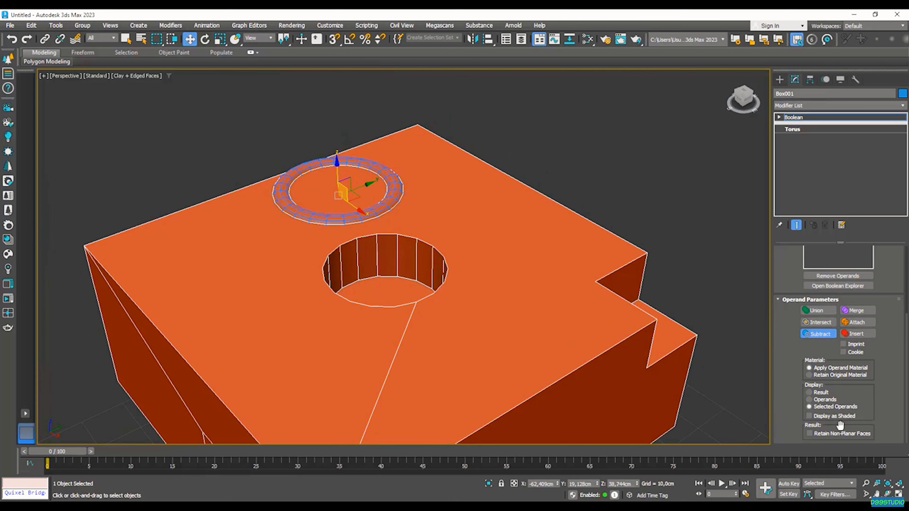
{"action": "left_click", "coordinate": [811, 393]}
{"action": "left_click", "coordinate": [501, 226]}
{"action": "middle_click_drag", "start_coordinate": [465, 236], "coordinate": [642, 159], "text": "alt"}
{"action": "middle_click_drag", "start_coordinate": [433, 327], "coordinate": [441, 198], "text": "alt"}
- Convert the Boolean box to an Editable Poly
{"action": "left_click_drag", "start_coordinate": [795, 272], "coordinate": [801, 361]}
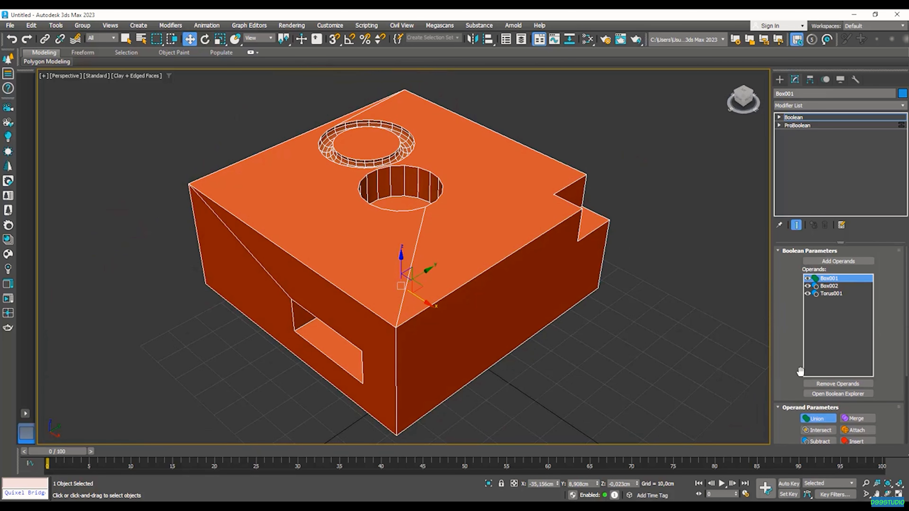
{"action": "scroll", "coordinate": [486, 257], "scroll_direction": "down", "scroll_amount": 3}
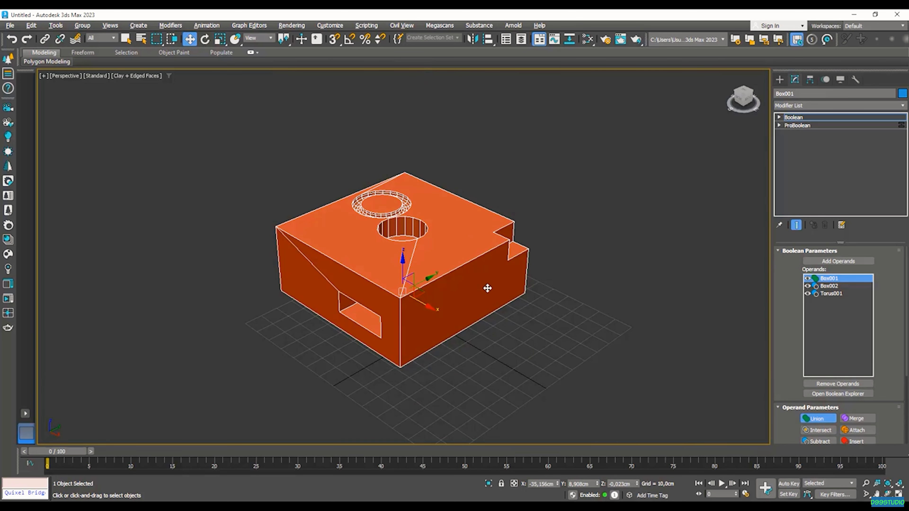
{"action": "right_click", "coordinate": [455, 250]}
{"action": "mouse_move", "coordinate": [487, 377]}
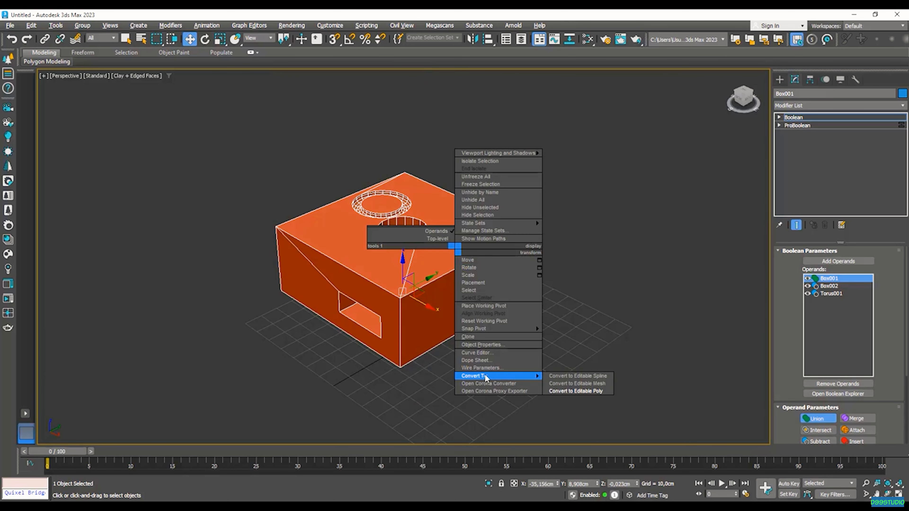
{"action": "left_click", "coordinate": [604, 390]}
- Add a Chamfer modifier to the Editable Poly box
{"action": "scroll", "coordinate": [406, 251], "scroll_direction": "up", "scroll_amount": 5}
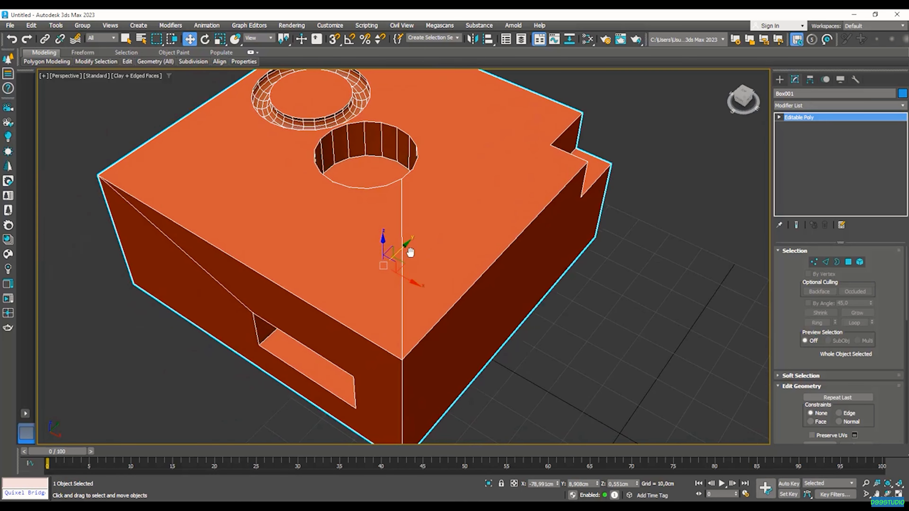
{"action": "middle_click_drag", "start_coordinate": [334, 302], "coordinate": [370, 255], "text": "alt"}
{"action": "scroll", "coordinate": [282, 239], "scroll_direction": "up", "scroll_amount": 3}
{"action": "scroll", "coordinate": [252, 250], "scroll_direction": "down", "scroll_amount": 3}
{"action": "middle_click_drag", "start_coordinate": [370, 255], "coordinate": [387, 290]}
{"action": "left_click", "coordinate": [806, 107]}
{"action": "key", "text": "c"}
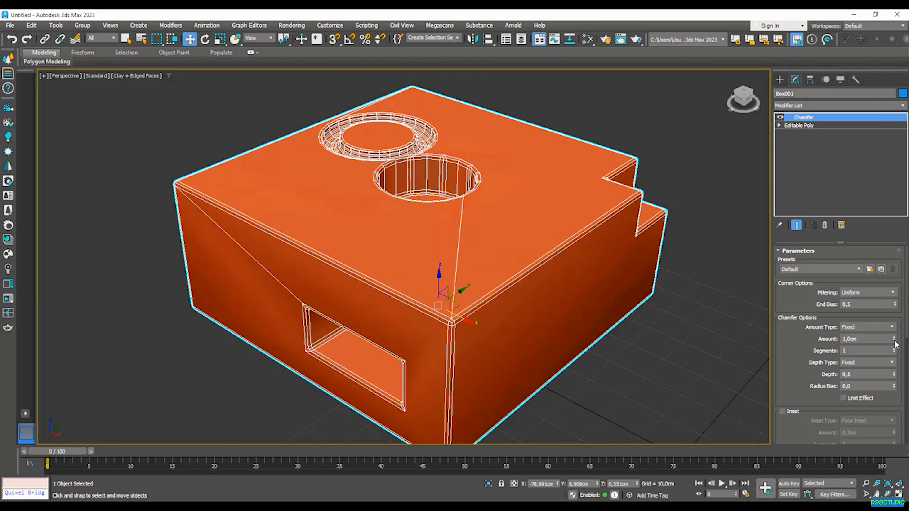
- Set the chamfer amount to 0,88 cm and its segments to 3
{"action": "left_click_drag", "start_coordinate": [894, 342], "coordinate": [897, 346]}
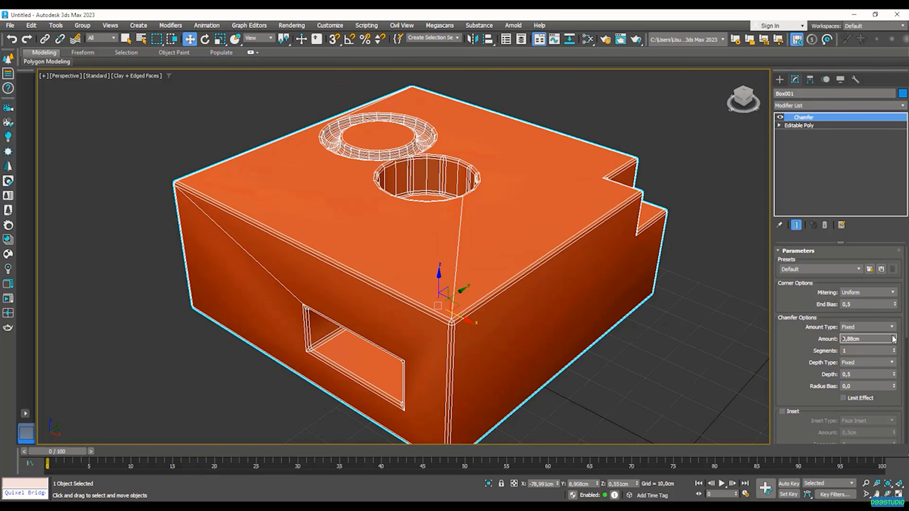
{"action": "left_click", "coordinate": [894, 350]}
{"action": "left_click", "coordinate": [895, 349]}
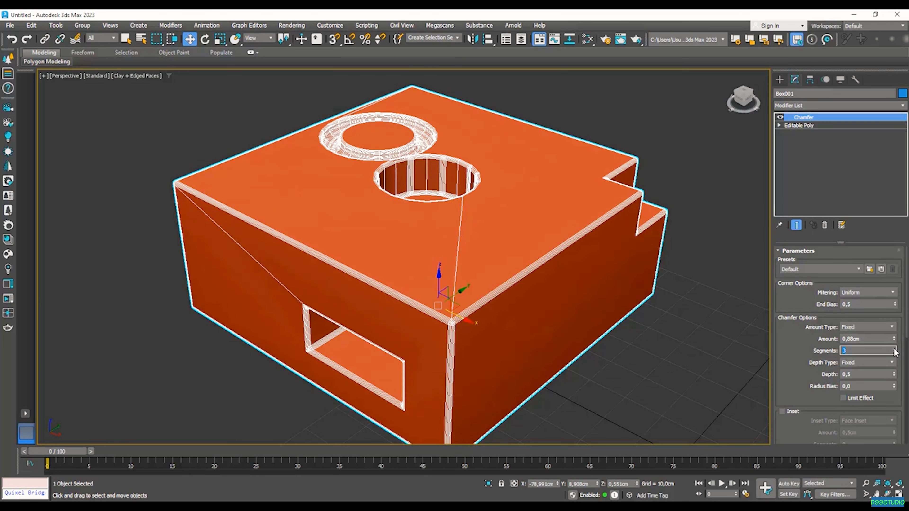
- Hide the edged faces and examine the chamfer shading around the ring groove, round hole and spherical cavity
{"action": "key", "text": "F4"}
{"action": "middle_click_drag", "start_coordinate": [573, 217], "coordinate": [659, 170], "text": "alt"}
{"action": "left_click", "coordinate": [659, 168]}
{"action": "scroll", "coordinate": [332, 213], "scroll_direction": "up", "scroll_amount": 3}
{"action": "scroll", "coordinate": [333, 212], "scroll_direction": "up", "scroll_amount": 4}
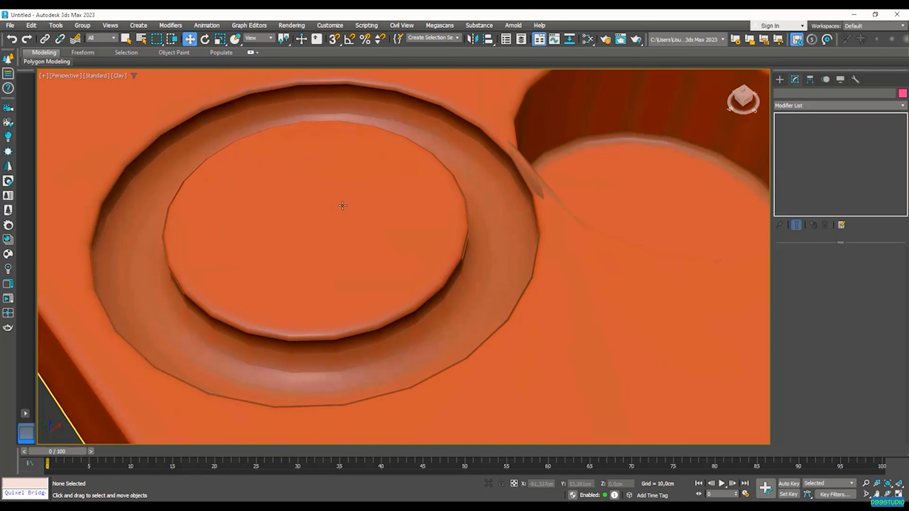
{"action": "scroll", "coordinate": [309, 282], "scroll_direction": "down", "scroll_amount": 4}
{"action": "middle_click_drag", "start_coordinate": [309, 281], "coordinate": [265, 254], "text": "alt"}
{"action": "scroll", "coordinate": [473, 220], "scroll_direction": "down", "scroll_amount": 5}
{"action": "middle_click_drag", "start_coordinate": [472, 219], "coordinate": [587, 250]}
{"action": "left_click", "coordinate": [485, 260]}
{"action": "middle_click_drag", "start_coordinate": [485, 260], "coordinate": [398, 255], "text": "alt"}
{"action": "scroll", "coordinate": [390, 247], "scroll_direction": "up", "scroll_amount": 5}
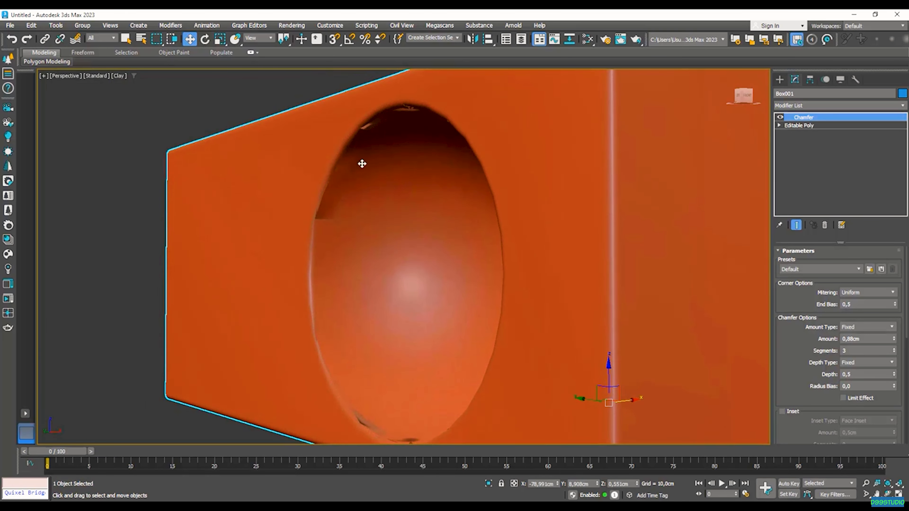
{"action": "scroll", "coordinate": [421, 215], "scroll_direction": "down", "scroll_amount": 5}
{"action": "middle_click_drag", "start_coordinate": [432, 211], "coordinate": [444, 231], "text": "alt"}
{"action": "middle_click_drag", "start_coordinate": [618, 133], "coordinate": [583, 159]}
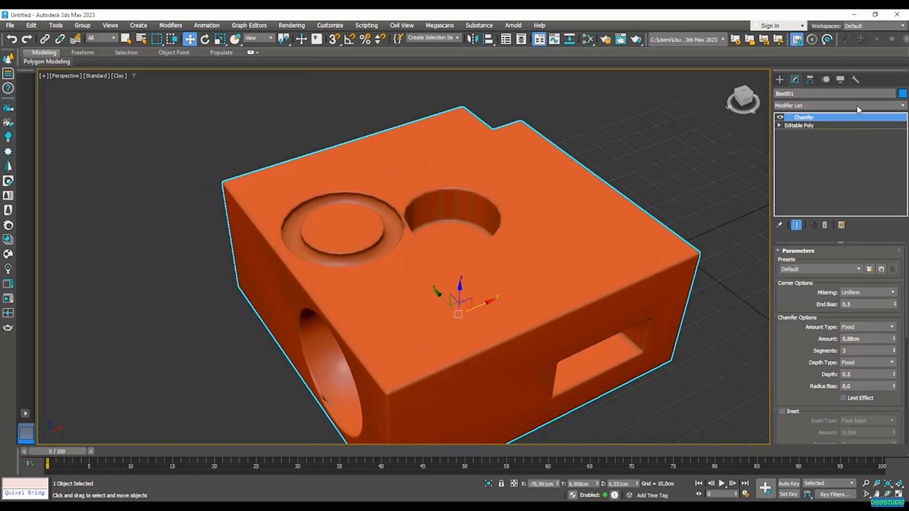
- Add a Weighted Normals modifier above the Chamfer on the box
{"action": "left_click", "coordinate": [858, 106]}
{"action": "type", "text": "we"}
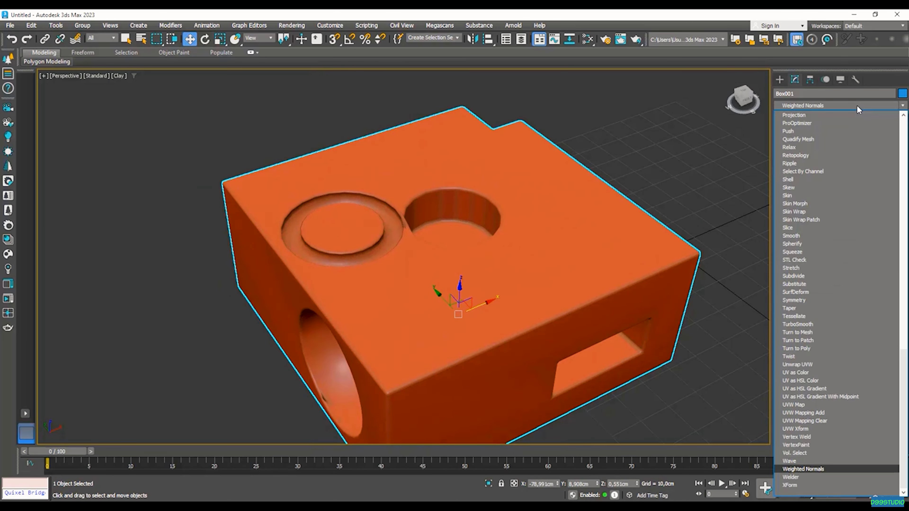
{"action": "key", "text": "Return"}
{"action": "middle_click_drag", "start_coordinate": [519, 251], "coordinate": [459, 293], "text": "alt"}
{"action": "key", "text": "F4"}
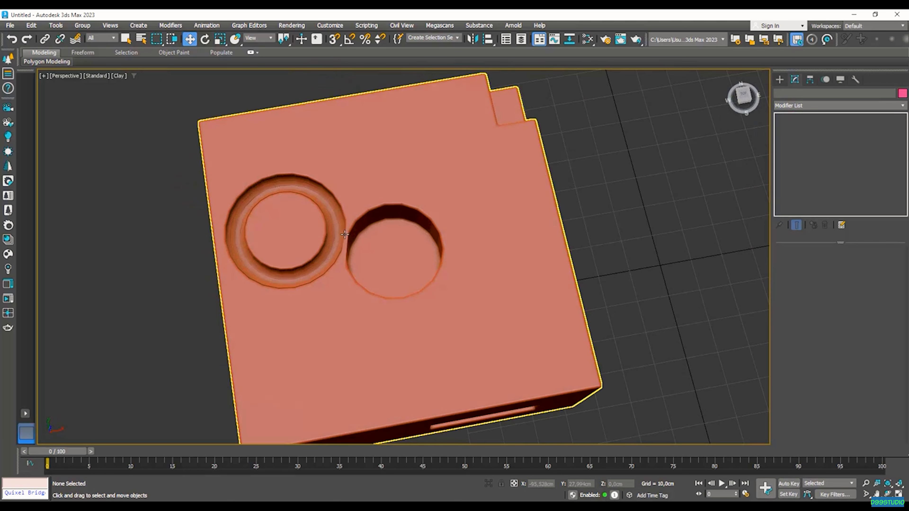
- Examine the shading around the ring groove and round hole, and review the Editable Poly, Chamfer and Weighted Normals levels
{"action": "left_click", "coordinate": [487, 250]}
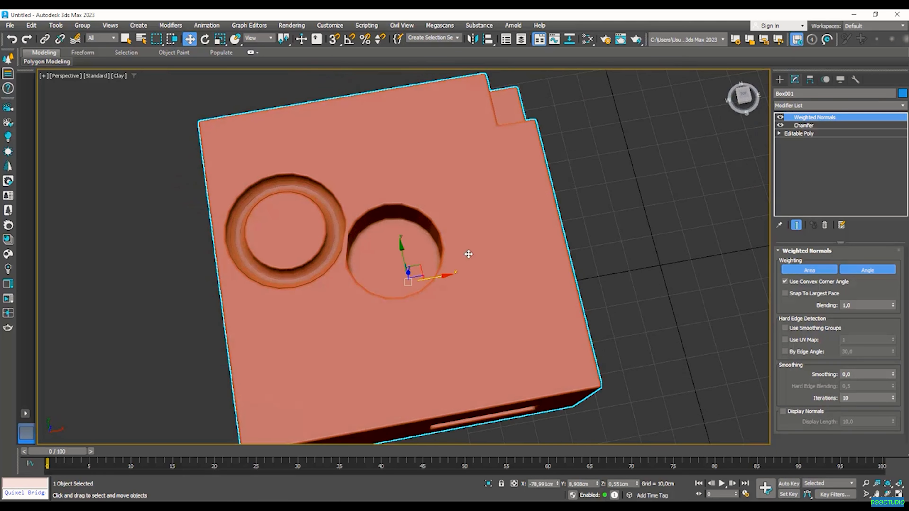
{"action": "scroll", "coordinate": [347, 233], "scroll_direction": "up", "scroll_amount": 10}
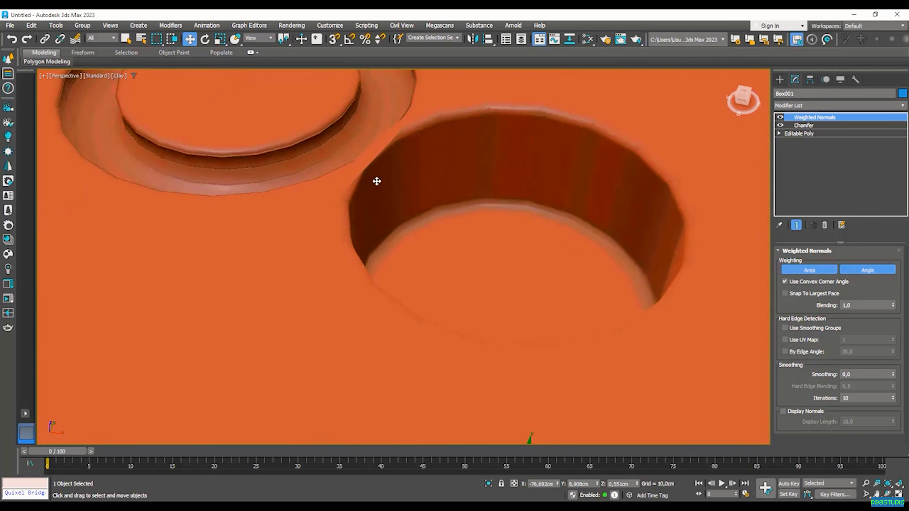
{"action": "middle_click_drag", "start_coordinate": [376, 181], "coordinate": [464, 286]}
{"action": "scroll", "coordinate": [380, 215], "scroll_direction": "down", "scroll_amount": 6}
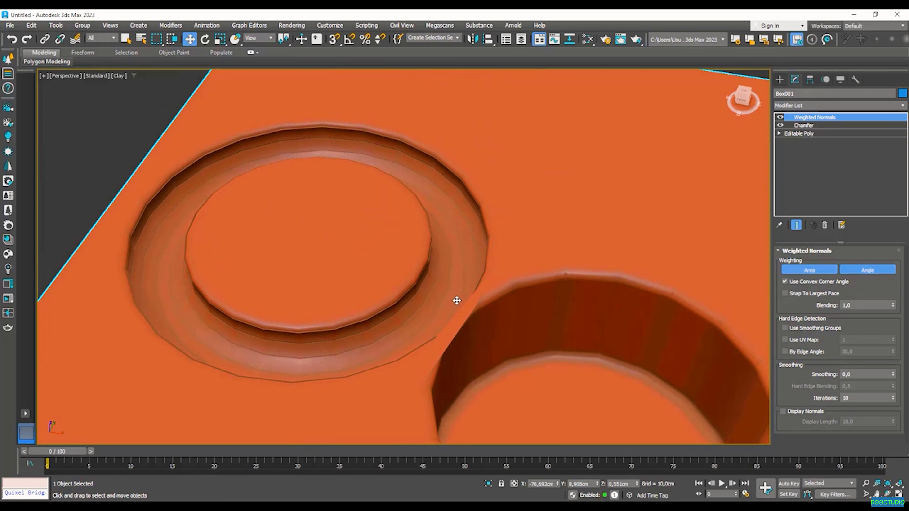
{"action": "scroll", "coordinate": [419, 252], "scroll_direction": "down", "scroll_amount": 8}
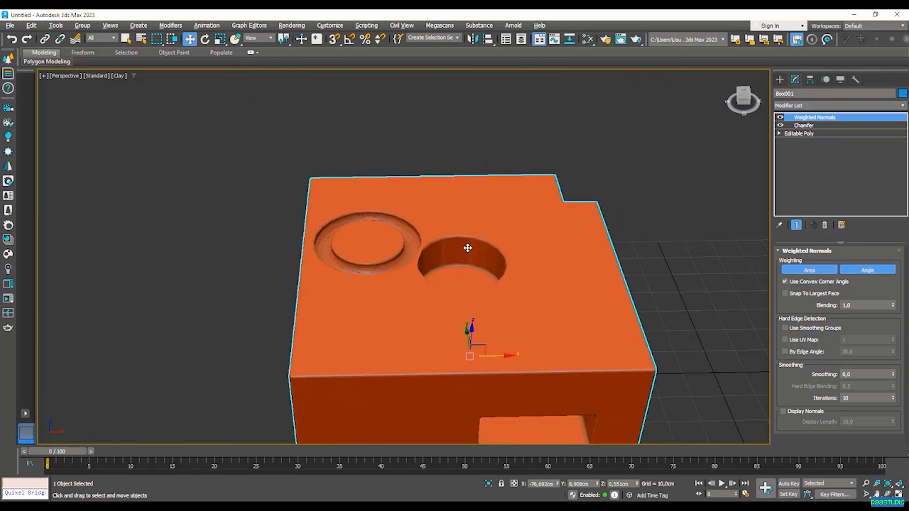
{"action": "middle_click_drag", "start_coordinate": [467, 248], "coordinate": [460, 197], "text": "alt"}
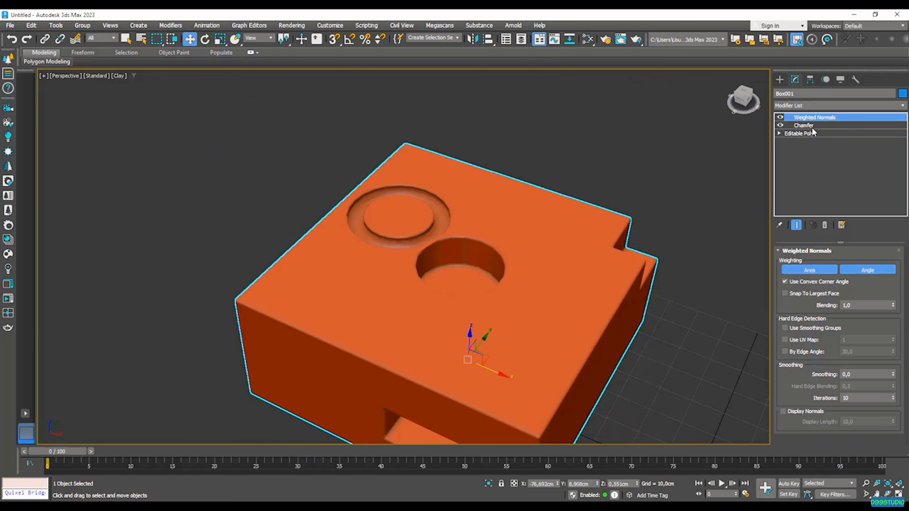
{"action": "left_click", "coordinate": [799, 133]}
{"action": "left_click", "coordinate": [804, 125]}
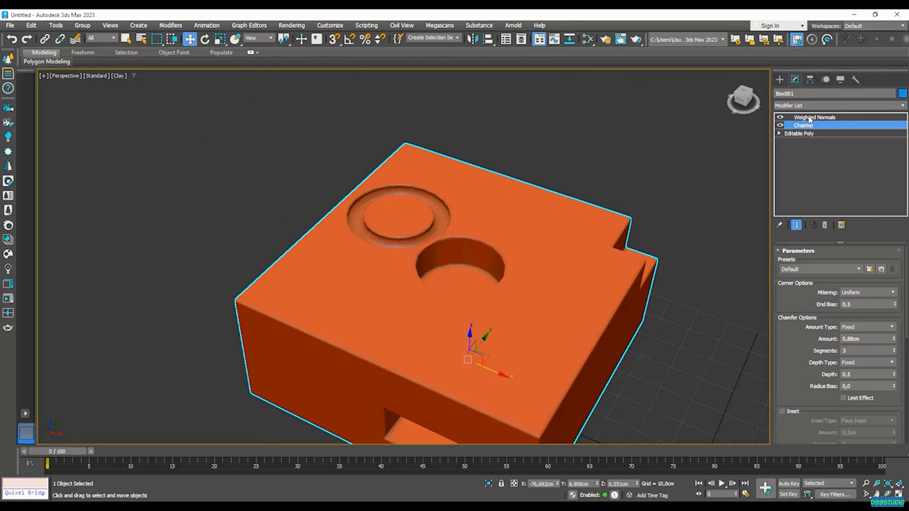
{"action": "left_click", "coordinate": [815, 117]}
{"action": "mouse_move", "coordinate": [534, 242]}
{"action": "middle_mouse_down", "text": "alt"}
{"action": "mouse_move", "coordinate": [531, 212]}
{"action": "mouse_move", "coordinate": [529, 251]}
{"action": "middle_mouse_up", "text": "alt"}
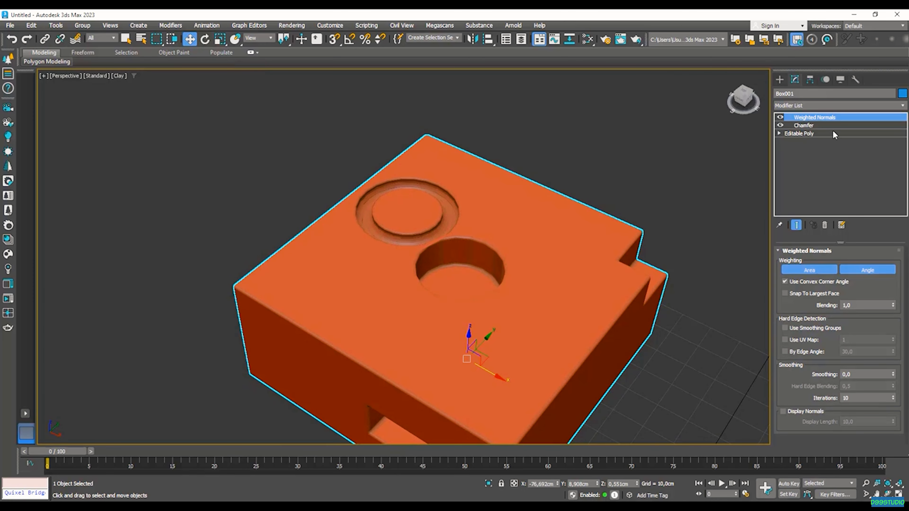
- Examine the finished box from several sides, including the spherical cavity, the rectangular pocket and the corner notch
{"action": "middle_click_drag", "start_coordinate": [421, 254], "coordinate": [530, 247], "text": "alt"}
{"action": "scroll", "coordinate": [530, 247], "scroll_direction": "down", "scroll_amount": 2}
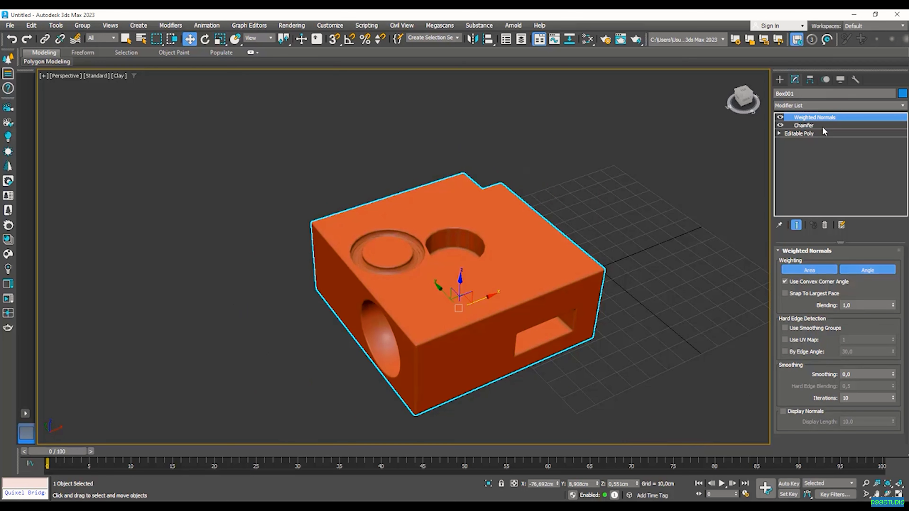
{"action": "left_click", "coordinate": [480, 264]}
{"action": "middle_click_drag", "start_coordinate": [635, 250], "coordinate": [440, 307]}
{"action": "left_click", "coordinate": [448, 287]}
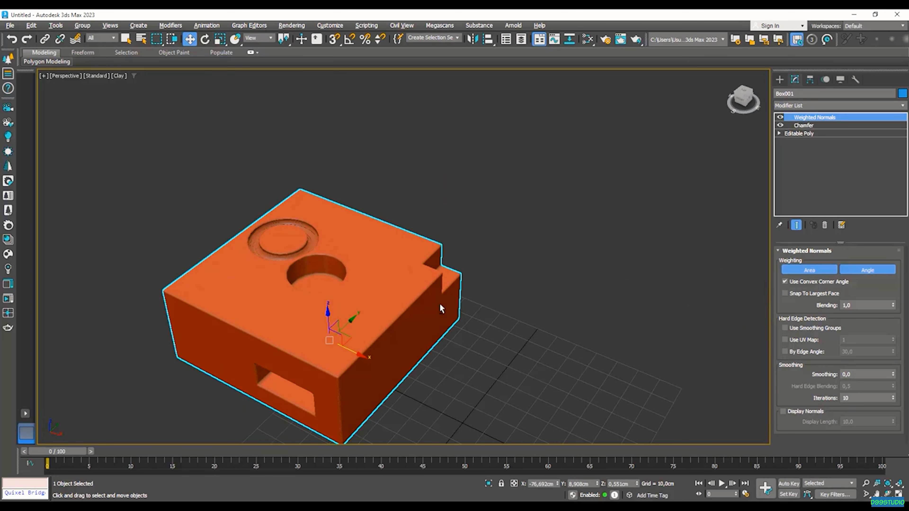
{"action": "middle_click_drag", "start_coordinate": [499, 316], "coordinate": [464, 262]}
- Draw a rectangle spline about 93 cm long and 114 cm wide on the grid beside the box
{"action": "left_click", "coordinate": [780, 79]}
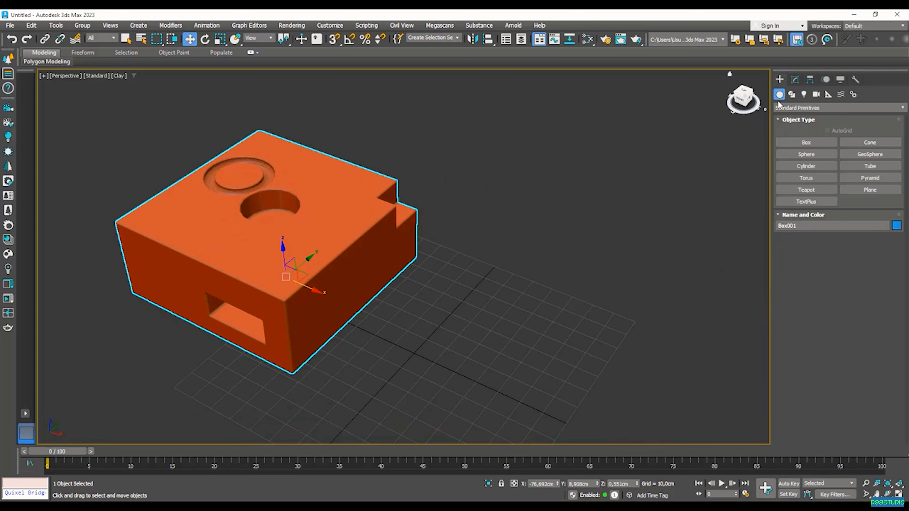
{"action": "left_click", "coordinate": [792, 94]}
{"action": "middle_click_drag", "start_coordinate": [554, 304], "coordinate": [514, 278]}
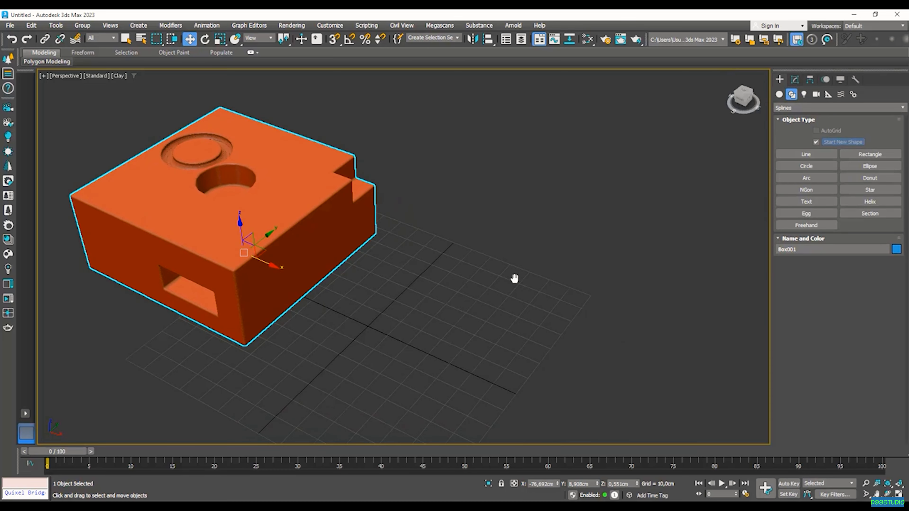
{"action": "middle_click_drag", "start_coordinate": [680, 247], "coordinate": [572, 206]}
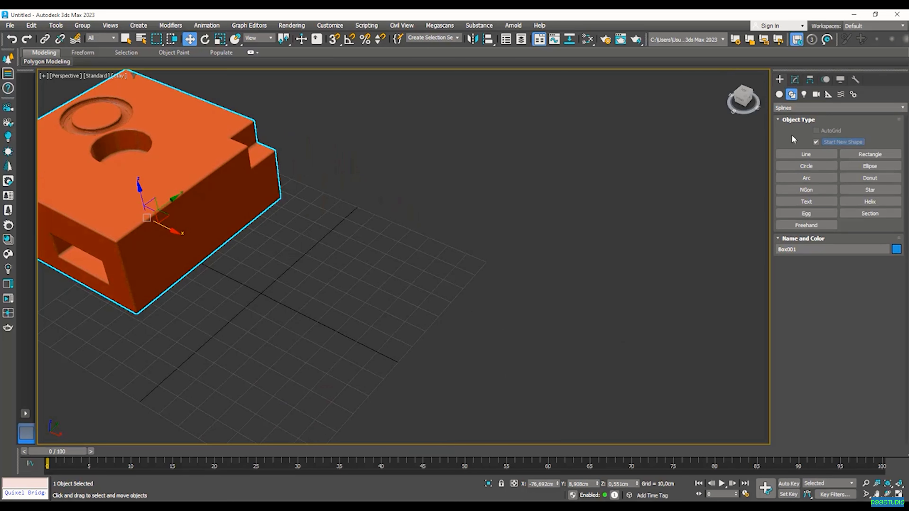
{"action": "left_click", "coordinate": [870, 153]}
{"action": "middle_click_drag", "start_coordinate": [373, 348], "coordinate": [376, 325]}
{"action": "left_click_drag", "start_coordinate": [361, 328], "coordinate": [724, 301]}
{"action": "right_click", "coordinate": [725, 290]}
{"action": "middle_click_drag", "start_coordinate": [735, 286], "coordinate": [626, 272]}
- Draw a circle spline overlapping the edge of the rectangle nearest the box
{"action": "left_click", "coordinate": [825, 170]}
{"action": "middle_click_drag", "start_coordinate": [623, 184], "coordinate": [631, 201], "text": "alt"}
{"action": "left_click_drag", "start_coordinate": [303, 217], "coordinate": [359, 235]}
{"action": "right_click", "coordinate": [358, 235]}
{"action": "middle_click_drag", "start_coordinate": [361, 235], "coordinate": [336, 235]}
- Draw a six-point star with a radius of about 28,6 cm and a smaller rectangle, each overlapping a different edge of the large rectangle
{"action": "left_click", "coordinate": [874, 190]}
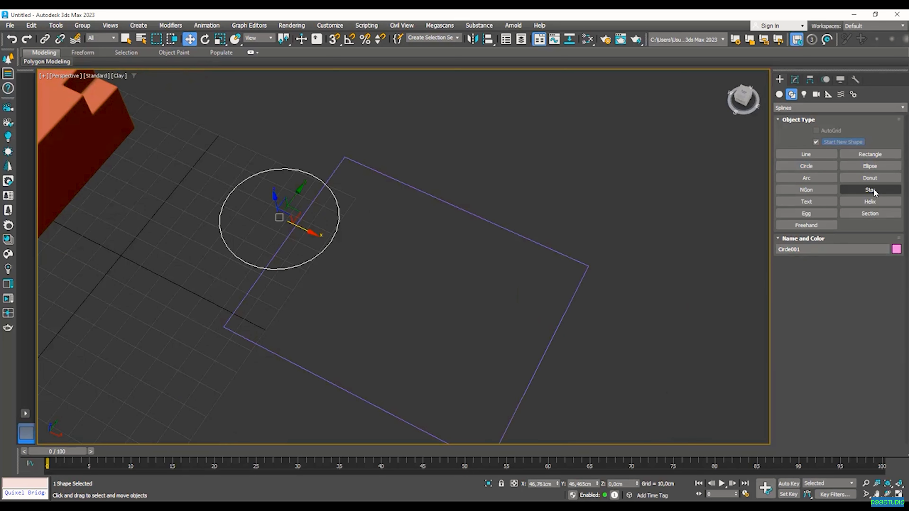
{"action": "left_click_drag", "start_coordinate": [528, 238], "coordinate": [592, 224]}
{"action": "left_click", "coordinate": [592, 223]}
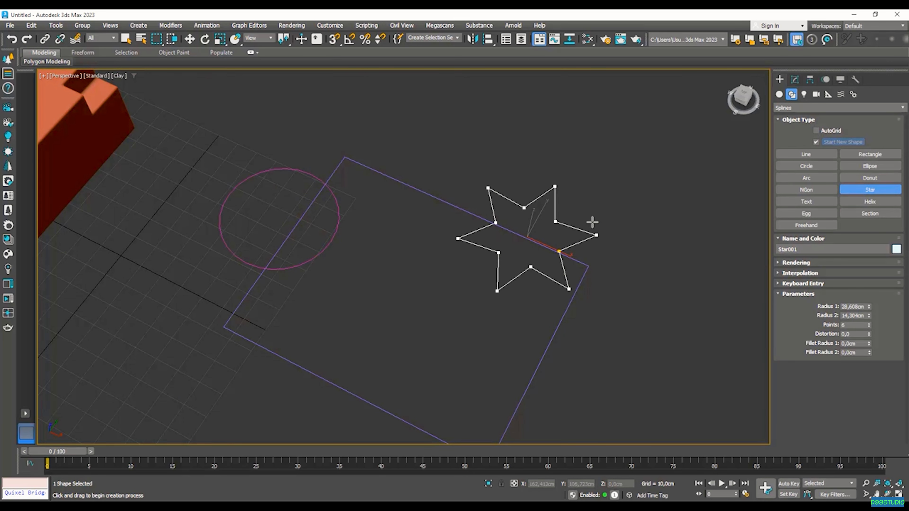
{"action": "left_click", "coordinate": [592, 209]}
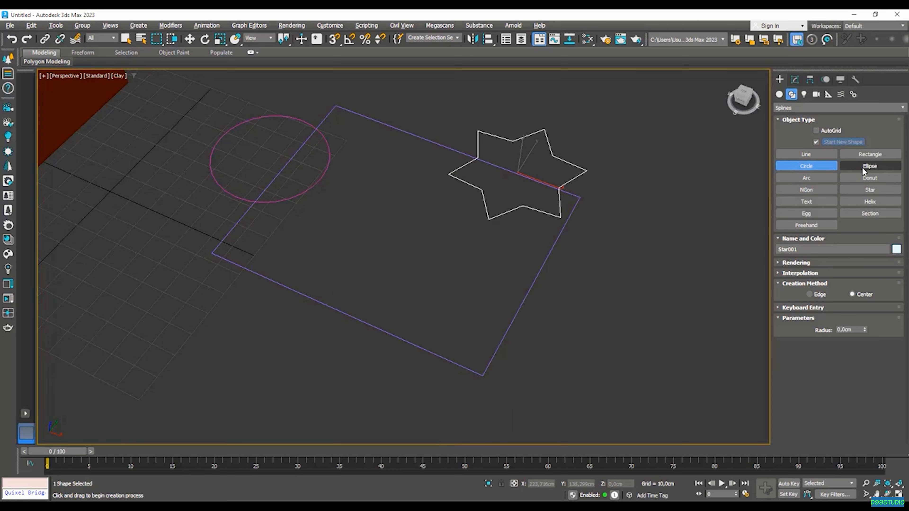
{"action": "left_click", "coordinate": [870, 154]}
{"action": "left_click_drag", "start_coordinate": [578, 318], "coordinate": [388, 292]}
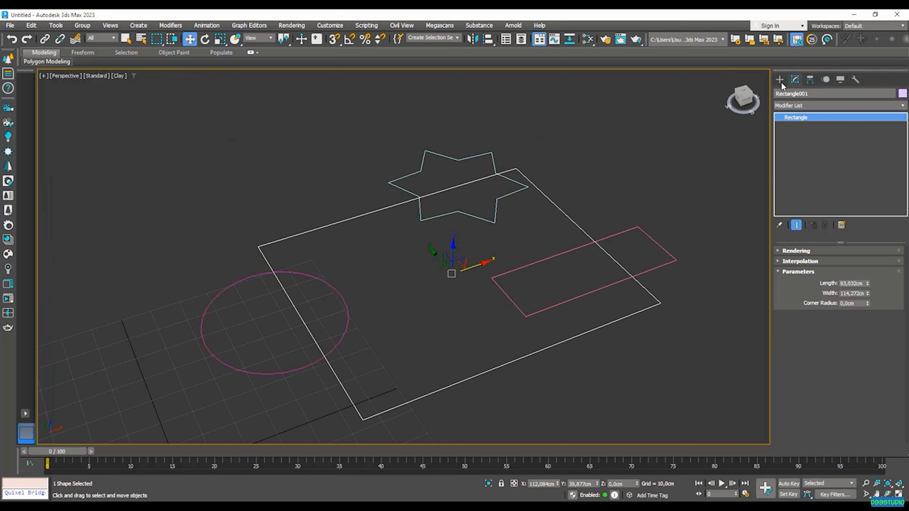
- Turn the large rectangle into a ShpBoolean compound shape
{"action": "left_click", "coordinate": [780, 81]}
{"action": "left_click", "coordinate": [789, 108]}
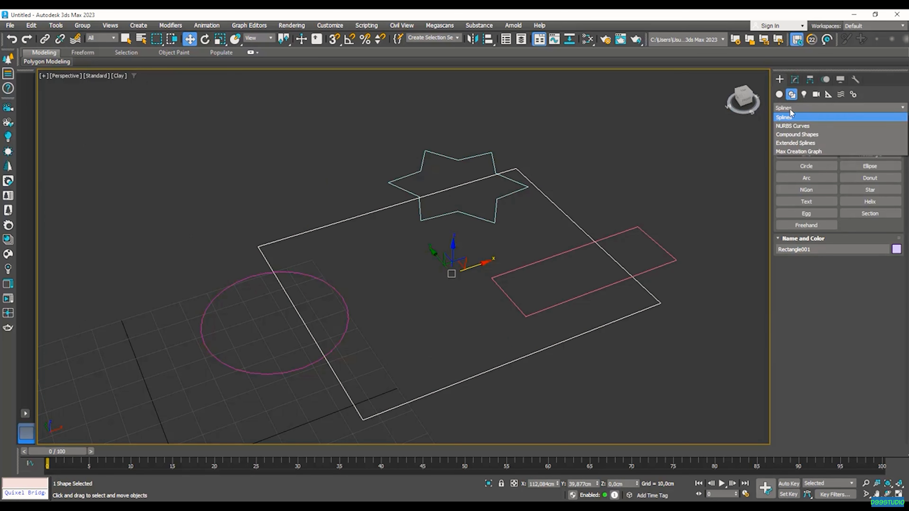
{"action": "left_click", "coordinate": [820, 134]}
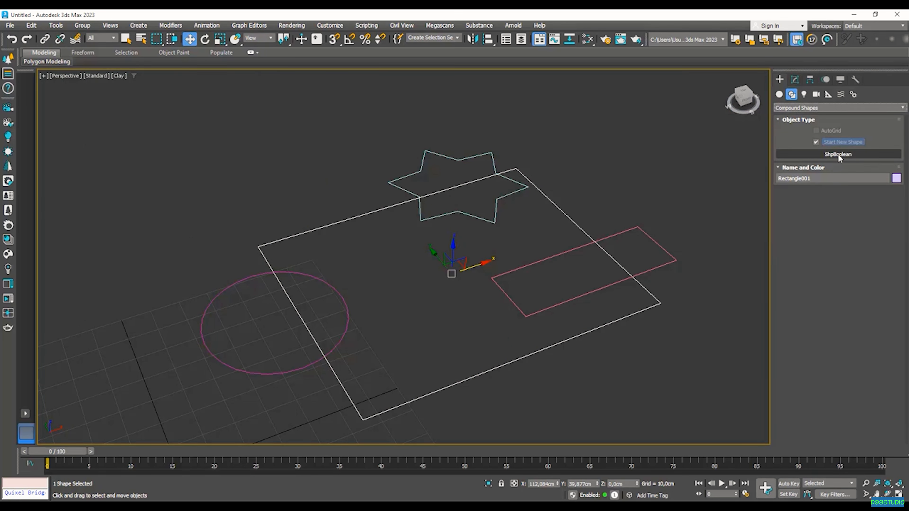
{"action": "middle_click_drag", "start_coordinate": [343, 263], "coordinate": [357, 268]}
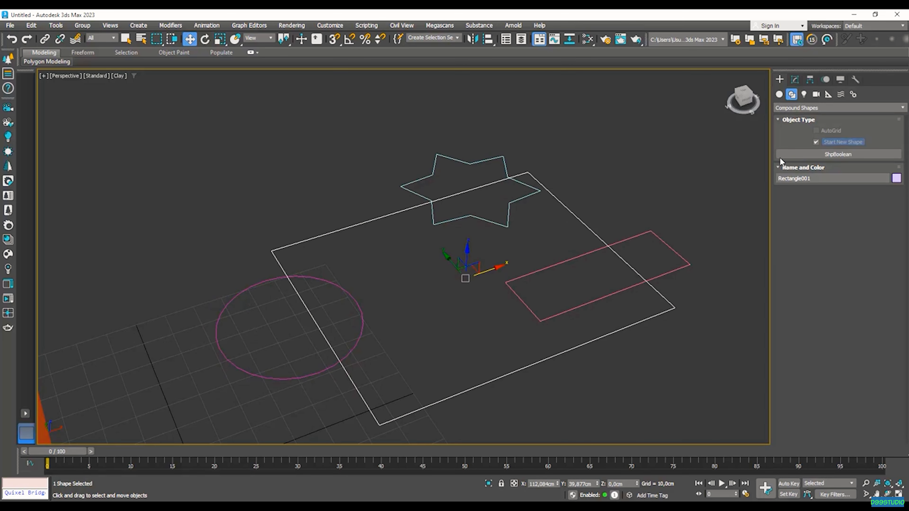
{"action": "left_click", "coordinate": [840, 155]}
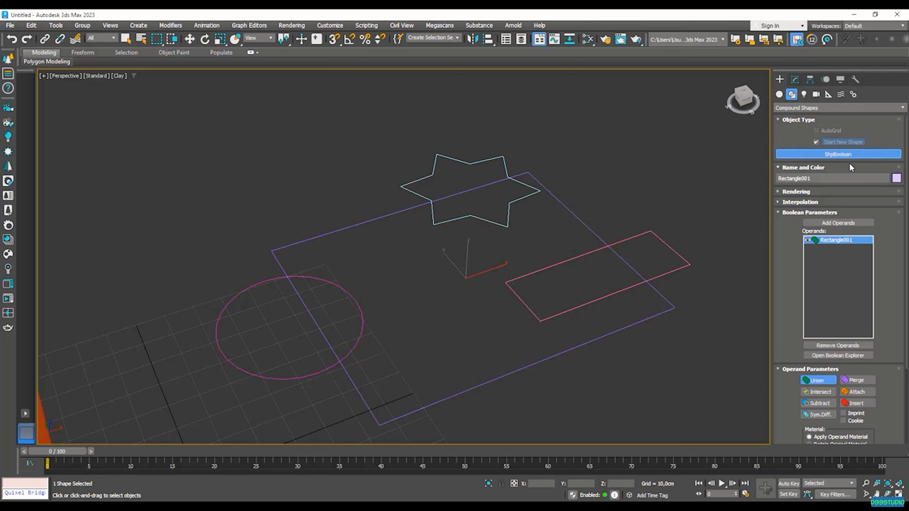
- Add the small rectangle, the star and the circle as Union operands of the shape boolean
{"action": "left_click_drag", "start_coordinate": [787, 275], "coordinate": [787, 258]}
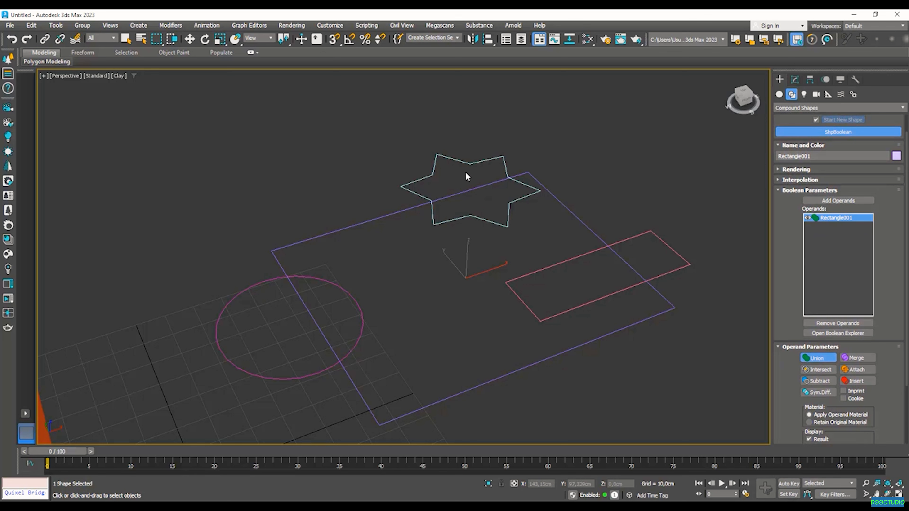
{"action": "left_click", "coordinate": [837, 200]}
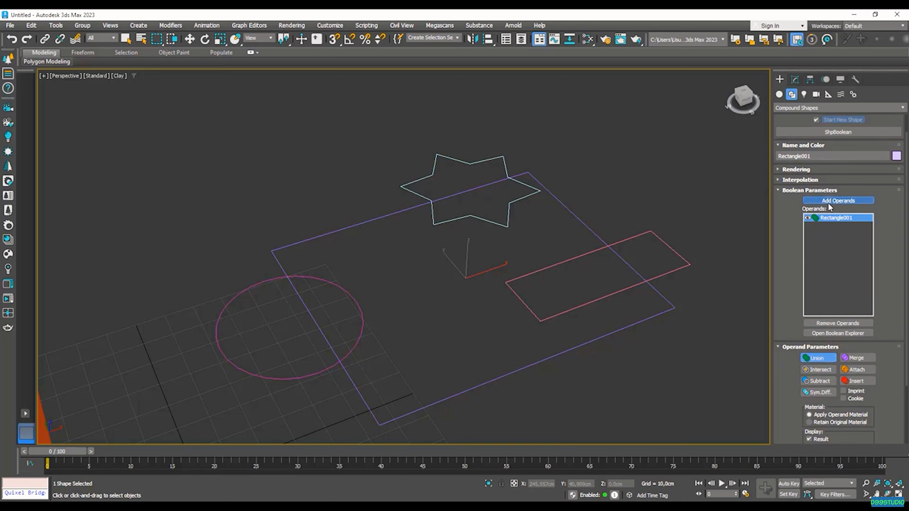
{"action": "left_click", "coordinate": [537, 272]}
{"action": "left_click", "coordinate": [459, 162]}
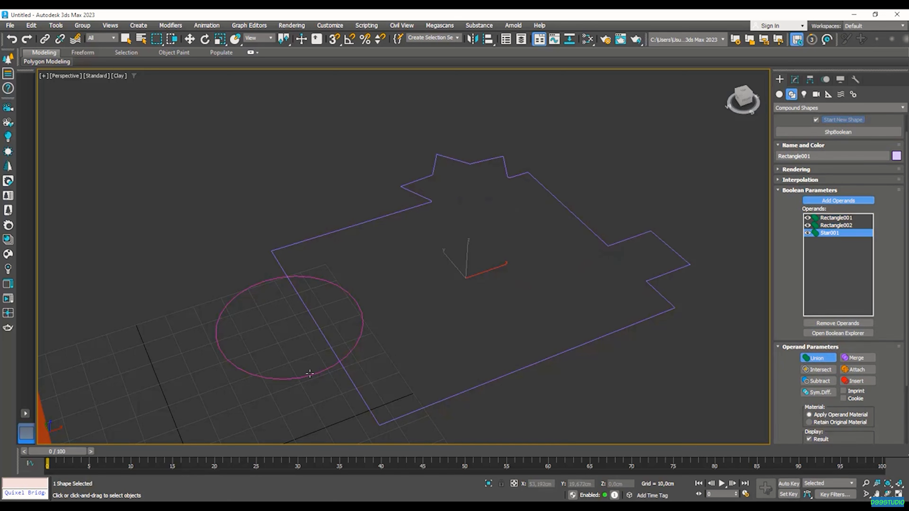
{"action": "left_click", "coordinate": [291, 378]}
{"action": "middle_click_drag", "start_coordinate": [362, 351], "coordinate": [465, 249]}
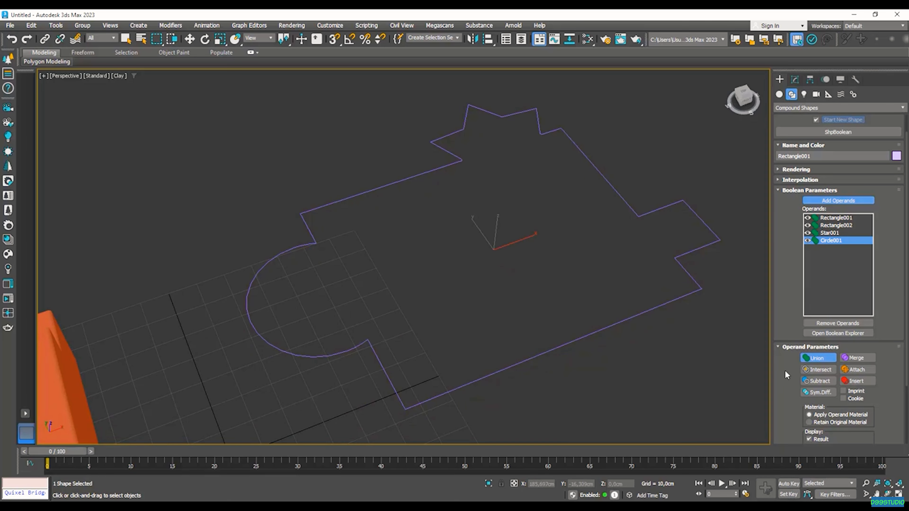
- Try the Intersect and Subtract operations on the circle operand, and set it back to Union
{"action": "left_click", "coordinate": [814, 371]}
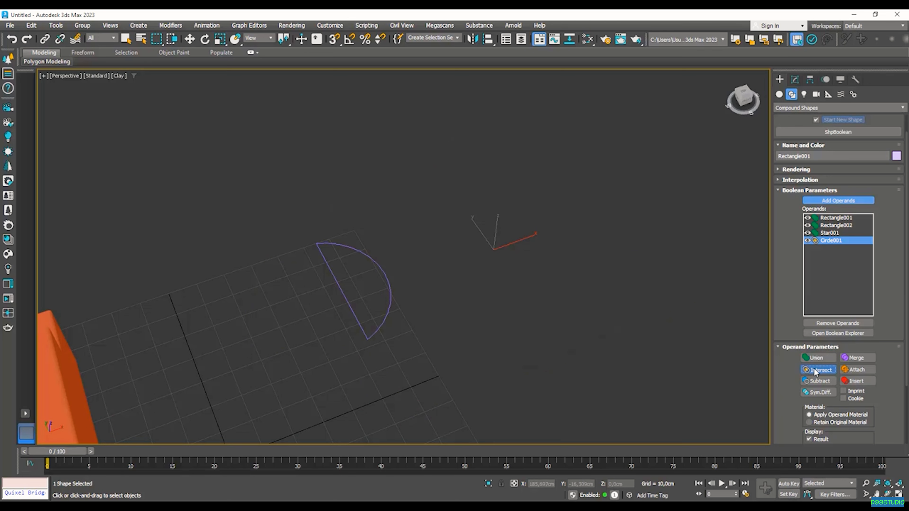
{"action": "left_click", "coordinate": [822, 382]}
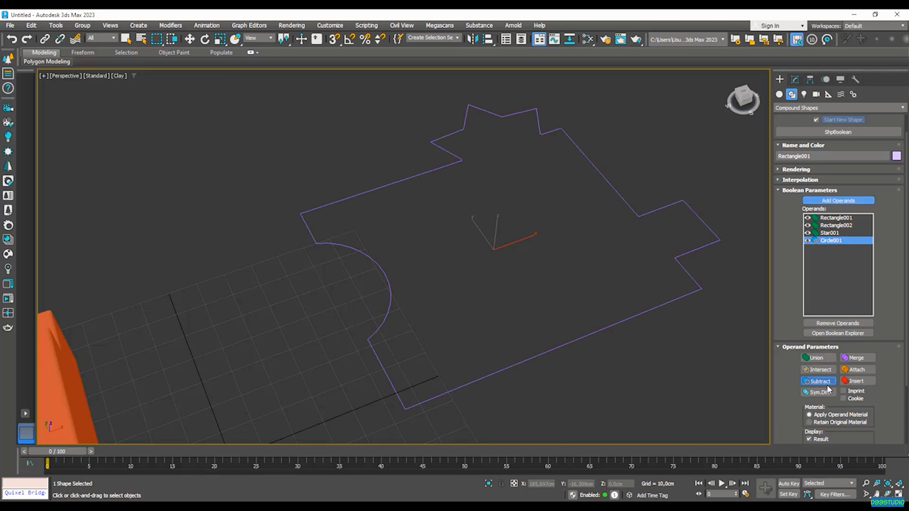
{"action": "left_click", "coordinate": [821, 359]}
{"action": "middle_click_drag", "start_coordinate": [641, 276], "coordinate": [668, 297]}
- Add an Extrude modifier to the combined boolean shape
{"action": "left_click", "coordinate": [796, 80]}
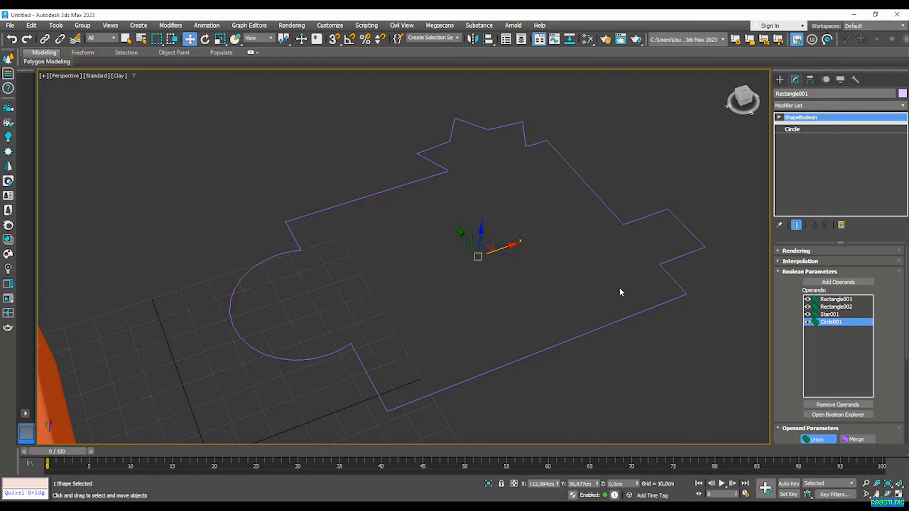
{"action": "middle_click_drag", "start_coordinate": [611, 304], "coordinate": [599, 306]}
{"action": "middle_click_drag", "start_coordinate": [473, 243], "coordinate": [487, 236]}
{"action": "left_click", "coordinate": [822, 105]}
{"action": "type", "text": "ex"}
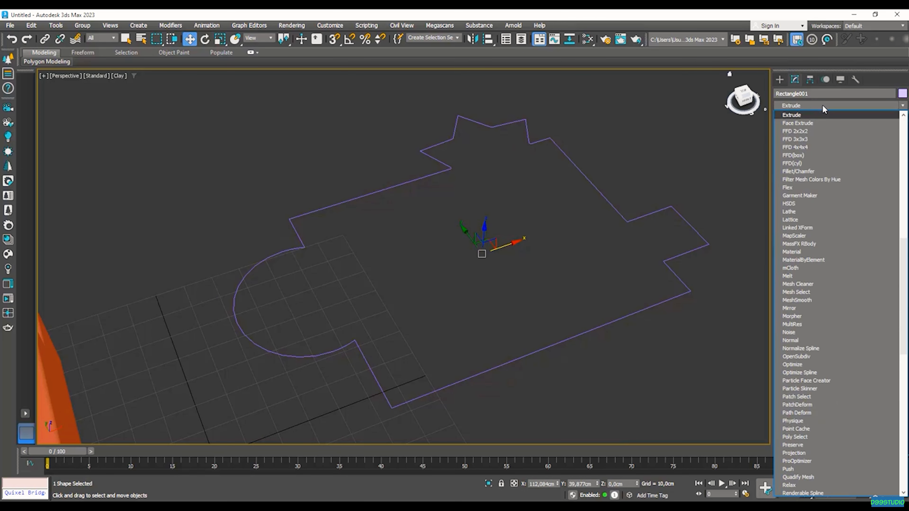
{"action": "key", "text": "Return"}
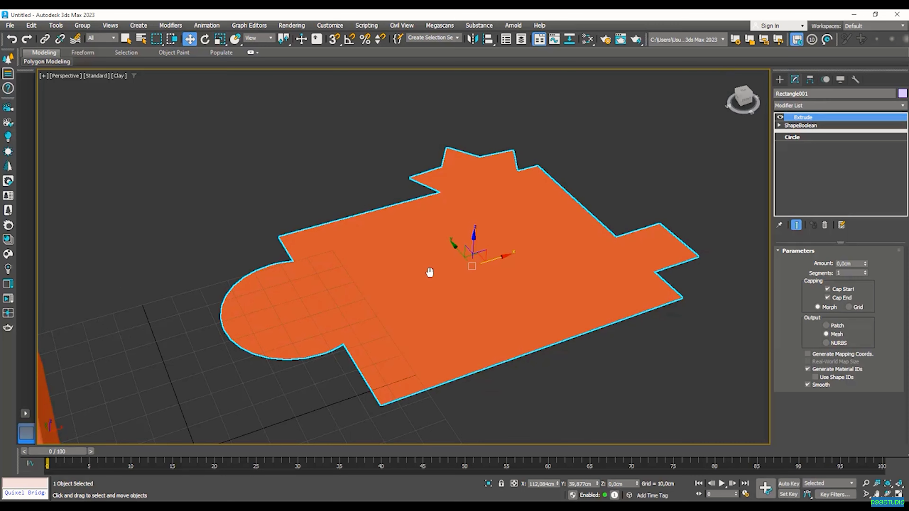
- Set the extrusion amount of the combined shape to 20,5 cm and look over the resulting solid
{"action": "middle_click_drag", "start_coordinate": [430, 272], "coordinate": [454, 243]}
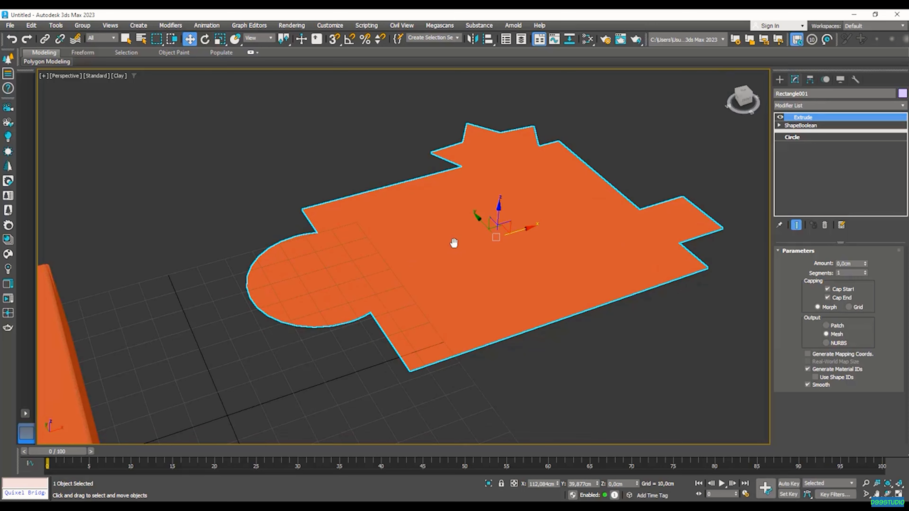
{"action": "scroll", "coordinate": [476, 272], "scroll_direction": "up", "scroll_amount": 4}
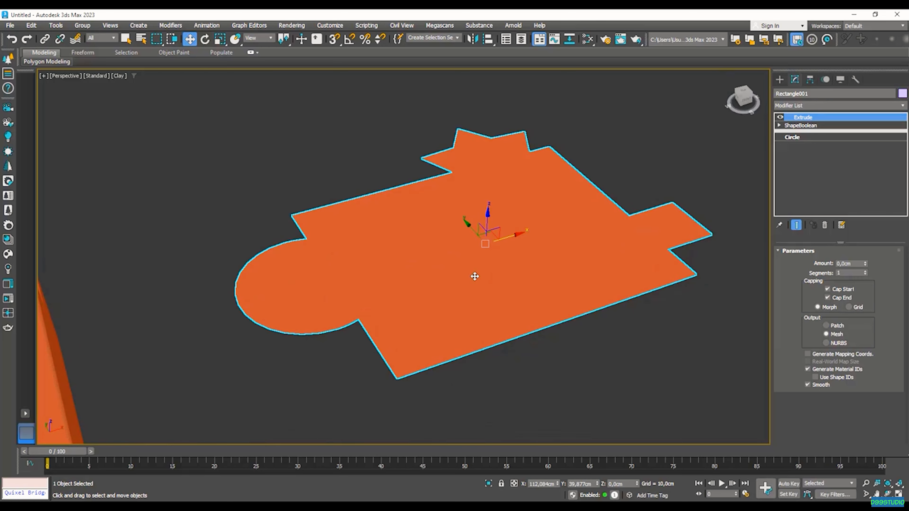
{"action": "left_click_drag", "start_coordinate": [865, 263], "coordinate": [865, 238]}
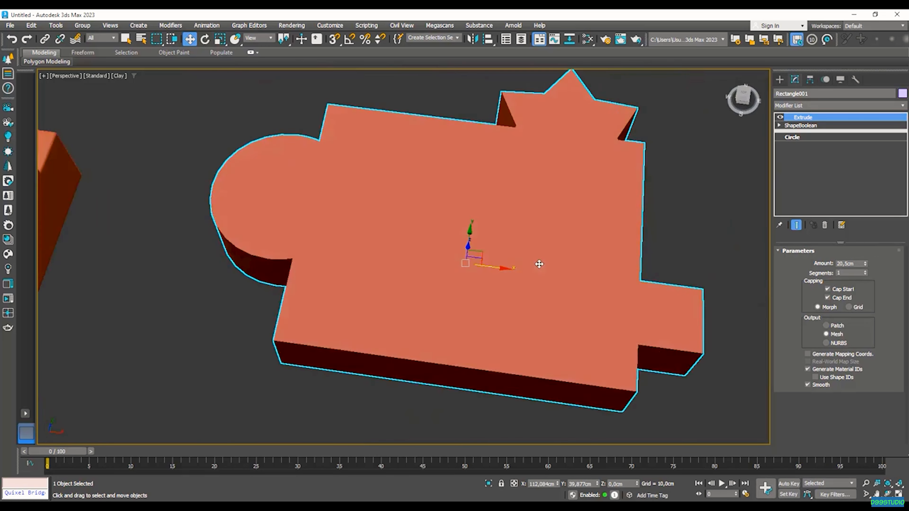
{"action": "middle_click_drag", "start_coordinate": [539, 264], "coordinate": [581, 186], "text": "alt"}
{"action": "left_click", "coordinate": [581, 186]}
{"action": "left_click", "coordinate": [431, 256]}
{"action": "middle_click_drag", "start_coordinate": [466, 258], "coordinate": [551, 267], "text": "alt"}
{"action": "scroll", "coordinate": [523, 234], "scroll_direction": "down", "scroll_amount": 3}
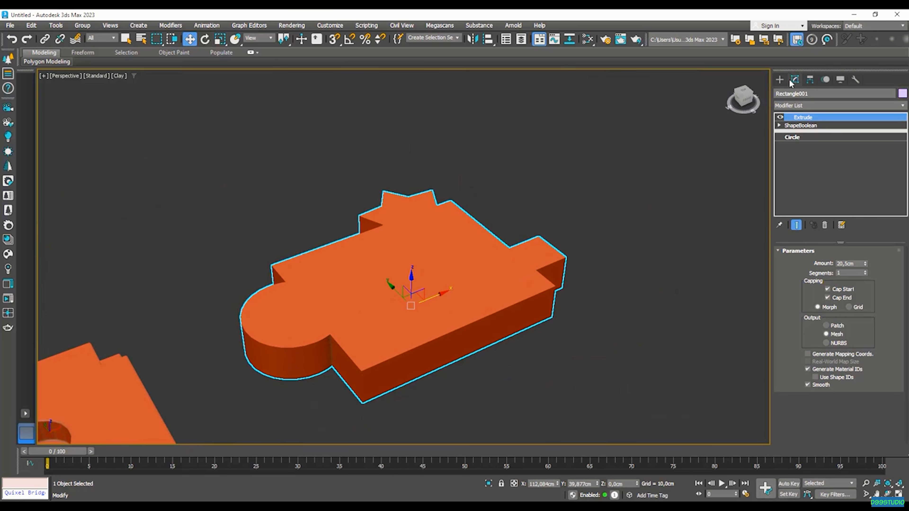
- Draw a low box about 11,6 by 23,4 cm on the solid's top face using AutoGrid, and show edged faces
{"action": "left_click", "coordinate": [780, 79]}
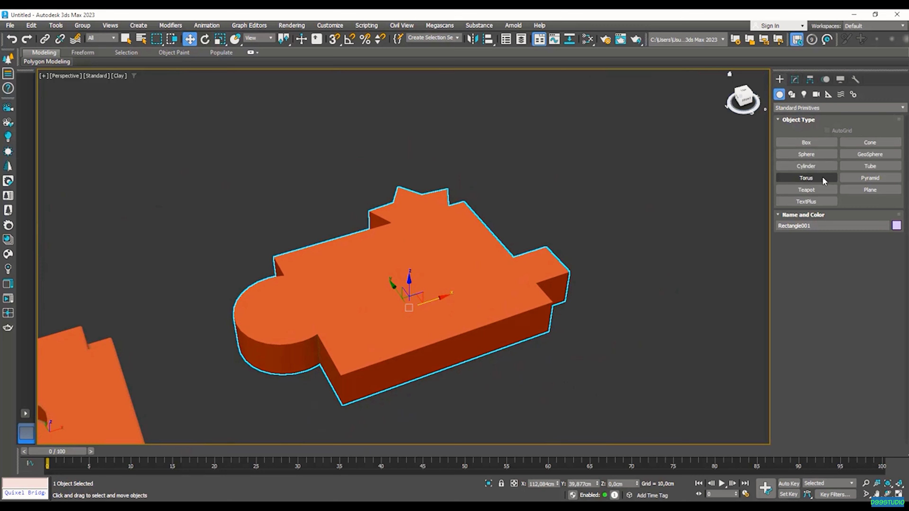
{"action": "left_click", "coordinate": [819, 143]}
{"action": "scroll", "coordinate": [630, 181], "scroll_direction": "up", "scroll_amount": 3}
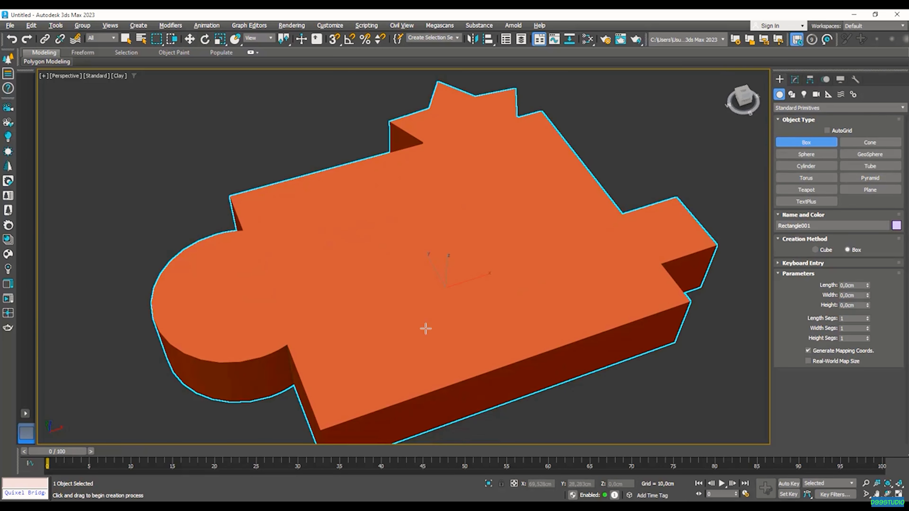
{"action": "middle_click_drag", "start_coordinate": [462, 181], "coordinate": [577, 205]}
{"action": "left_click_drag", "start_coordinate": [313, 238], "coordinate": [398, 249]}
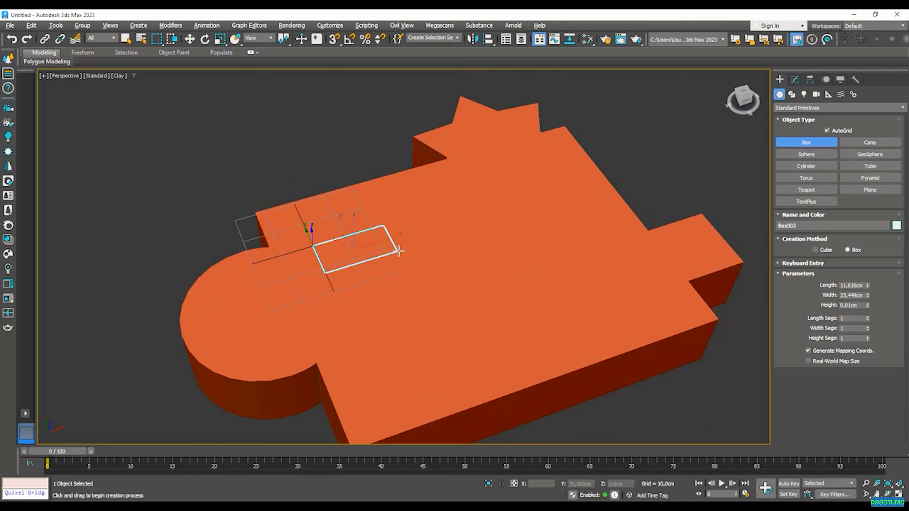
{"action": "left_click", "coordinate": [398, 238]}
{"action": "key", "text": "z"}
{"action": "key", "text": "F4"}
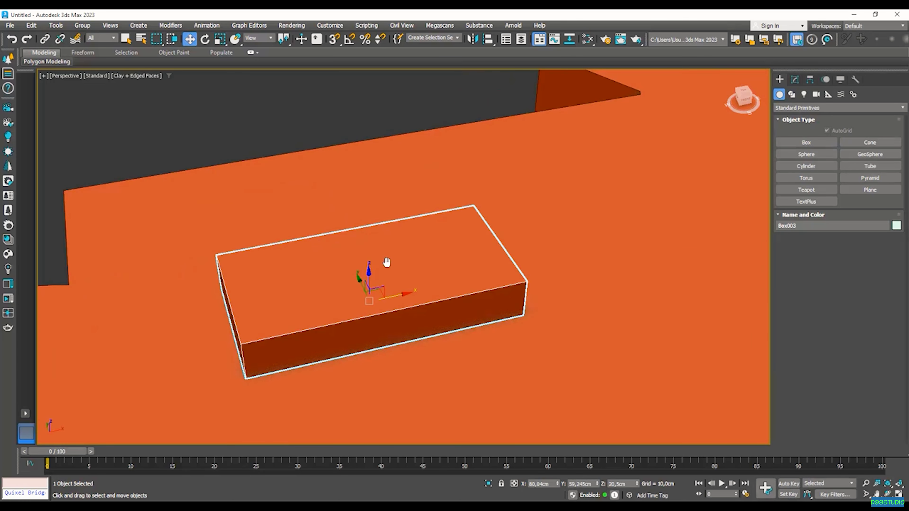
- Lower the small box to Z 19,597 cm and clone it along the X axis as three instances
{"action": "key", "text": "w"}
{"action": "mouse_move", "coordinate": [411, 239]}
{"action": "left_mouse_down"}
{"action": "mouse_move", "coordinate": [415, 254]}
{"action": "mouse_move", "coordinate": [416, 241]}
{"action": "left_mouse_up"}
{"action": "right_click", "coordinate": [415, 254]}
{"action": "scroll", "coordinate": [416, 241], "scroll_direction": "down", "scroll_amount": 3}
{"action": "mouse_move", "coordinate": [437, 247]}
{"action": "middle_mouse_down", "text": "alt"}
{"action": "mouse_move", "coordinate": [445, 258]}
{"action": "mouse_move", "coordinate": [381, 265]}
{"action": "middle_mouse_up", "text": "alt"}
{"action": "left_click_drag", "start_coordinate": [374, 253], "coordinate": [505, 216], "text": "shift"}
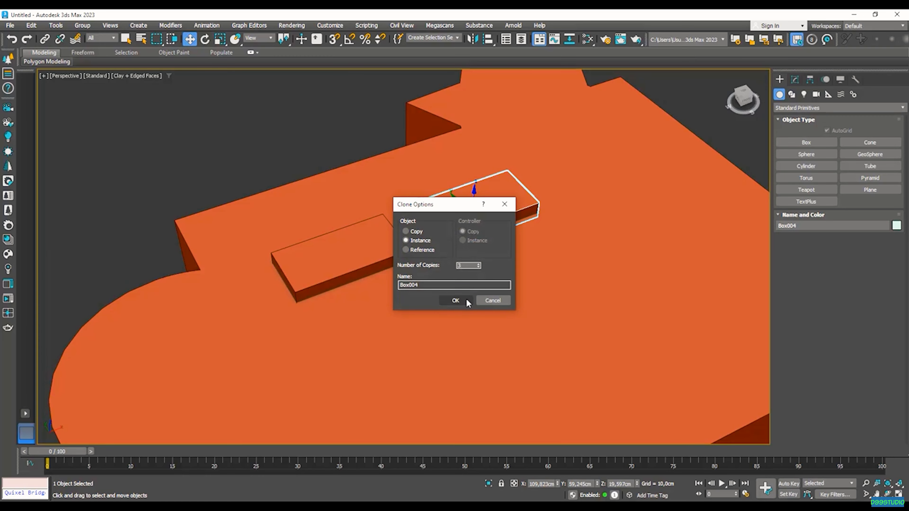
{"action": "left_click", "coordinate": [455, 301]}
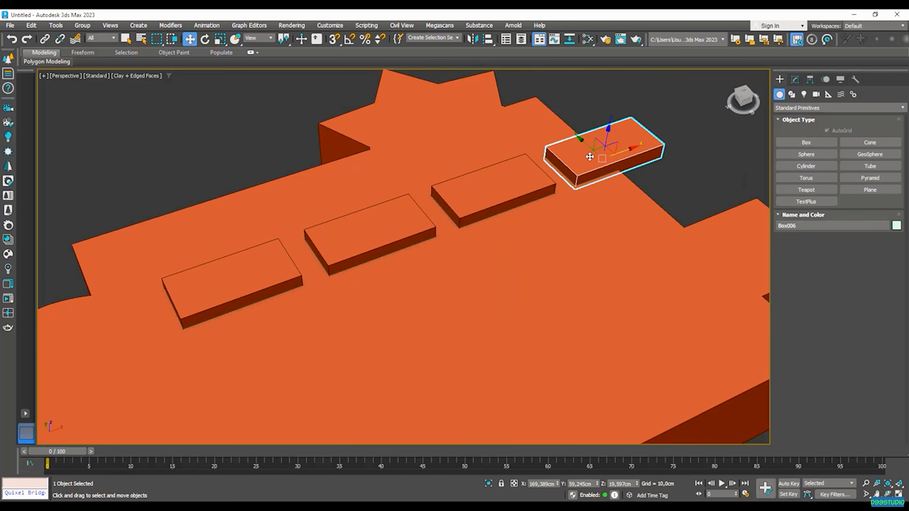
- Select all four boxes of the row and clone them twice across the top face as instances, forming three rows
{"action": "left_click", "coordinate": [493, 192], "text": "ctrl"}
{"action": "left_click", "coordinate": [369, 237], "text": "ctrl"}
{"action": "left_click", "coordinate": [219, 280], "text": "ctrl"}
{"action": "middle_click_drag", "start_coordinate": [437, 202], "coordinate": [365, 216], "text": "alt"}
{"action": "left_click_drag", "start_coordinate": [365, 216], "coordinate": [408, 237], "text": "shift"}
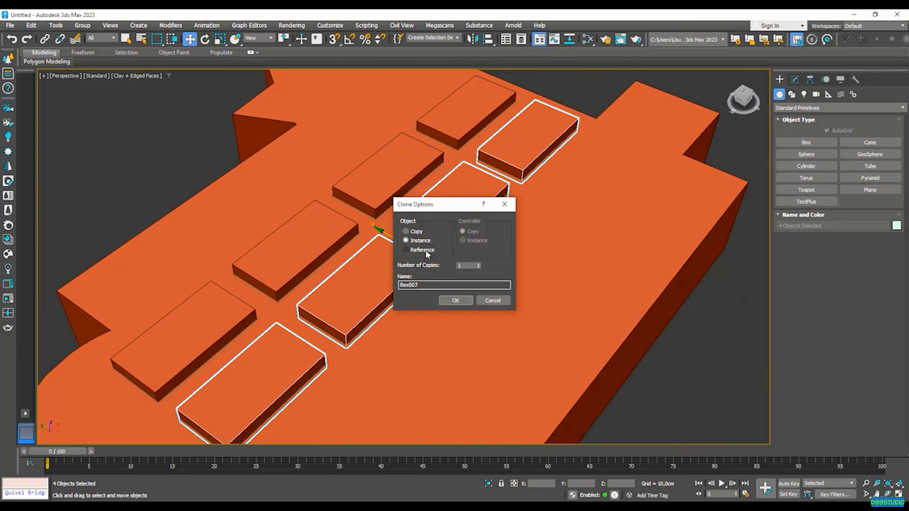
{"action": "left_click", "coordinate": [455, 301]}
{"action": "middle_click_drag", "start_coordinate": [389, 231], "coordinate": [402, 196]}
{"action": "left_click_drag", "start_coordinate": [402, 196], "coordinate": [499, 242], "text": "shift"}
{"action": "left_click", "coordinate": [454, 301]}
- Delete the box of the third row nearest the rounded end of the solid
{"action": "middle_click_drag", "start_coordinate": [464, 336], "coordinate": [447, 311], "text": "alt"}
{"action": "left_click", "coordinate": [328, 319]}
{"action": "middle_click_drag", "start_coordinate": [328, 319], "coordinate": [294, 364], "text": "alt"}
{"action": "key", "text": "Delete"}
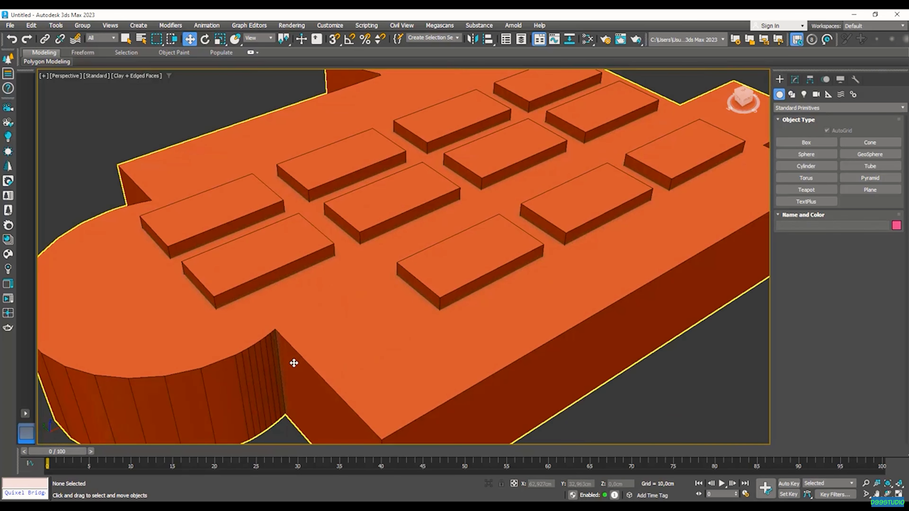
- Select the three boxes of the third row and convert them to Editable Poly
{"action": "middle_click_drag", "start_coordinate": [574, 204], "coordinate": [482, 249]}
{"action": "left_click", "coordinate": [482, 250]}
{"action": "left_click", "coordinate": [572, 197]}
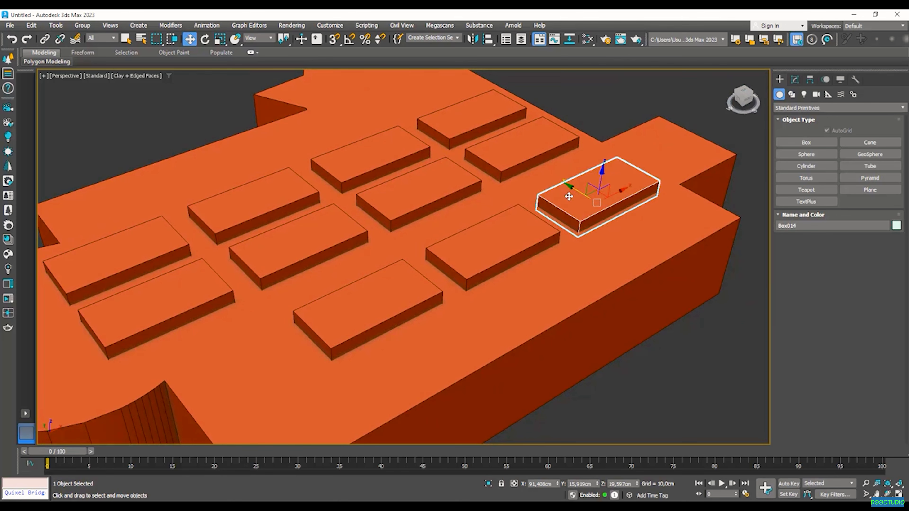
{"action": "left_click", "coordinate": [508, 241], "text": "ctrl"}
{"action": "left_click", "coordinate": [424, 283], "text": "ctrl"}
{"action": "right_click", "coordinate": [485, 243]}
{"action": "mouse_move", "coordinate": [518, 374]}
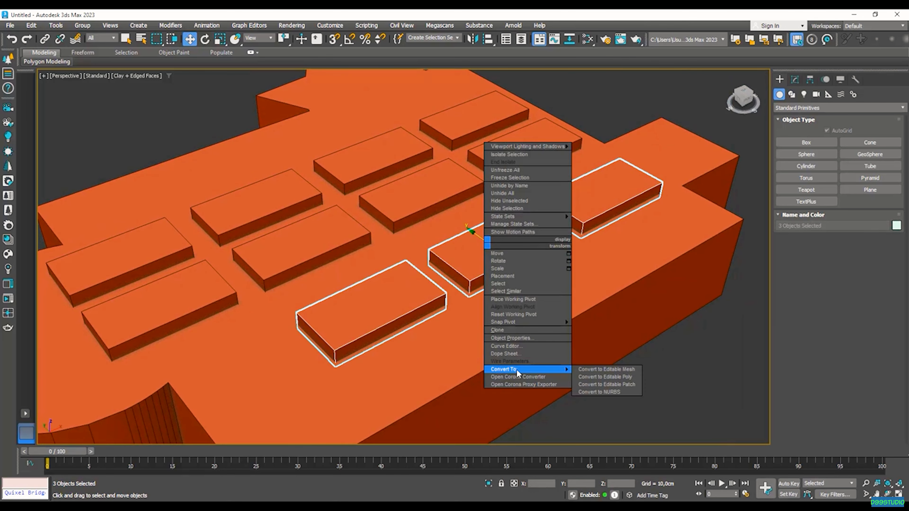
{"action": "left_click", "coordinate": [595, 377]}
- Narrow the third-row box nearest the rounded end by moving its outer long side polygon inward along Y
{"action": "scroll", "coordinate": [403, 292], "scroll_direction": "up", "scroll_amount": 5}
{"action": "left_click", "coordinate": [404, 291]}
{"action": "key", "text": "4"}
{"action": "left_click", "coordinate": [404, 291]}
{"action": "middle_click_drag", "start_coordinate": [363, 293], "coordinate": [414, 310]}
{"action": "left_click_drag", "start_coordinate": [393, 315], "coordinate": [342, 276]}
- Narrow the middle box of the third row to a thin strip by moving its outer long side polygon inward
{"action": "middle_click_drag", "start_coordinate": [518, 274], "coordinate": [321, 299]}
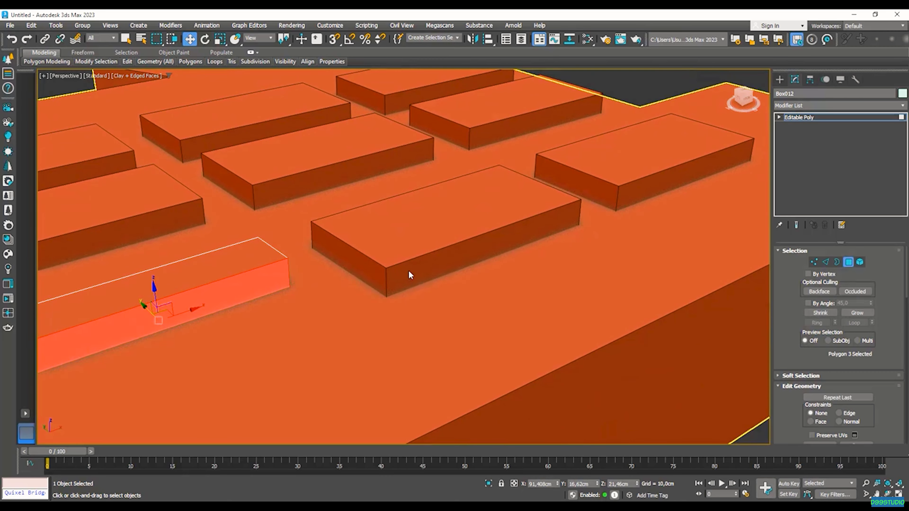
{"action": "key", "text": "4"}
{"action": "left_click", "coordinate": [420, 262]}
{"action": "key", "text": "4"}
{"action": "left_click", "coordinate": [430, 262]}
{"action": "left_click_drag", "start_coordinate": [471, 239], "coordinate": [407, 211]}
- Narrow the third-row box farthest from the rounded end by moving its outer side polygon inward, and deselect it
{"action": "middle_click_drag", "start_coordinate": [642, 149], "coordinate": [513, 245]}
{"action": "left_click", "coordinate": [513, 245]}
{"action": "key", "text": "4"}
{"action": "left_click", "coordinate": [517, 246]}
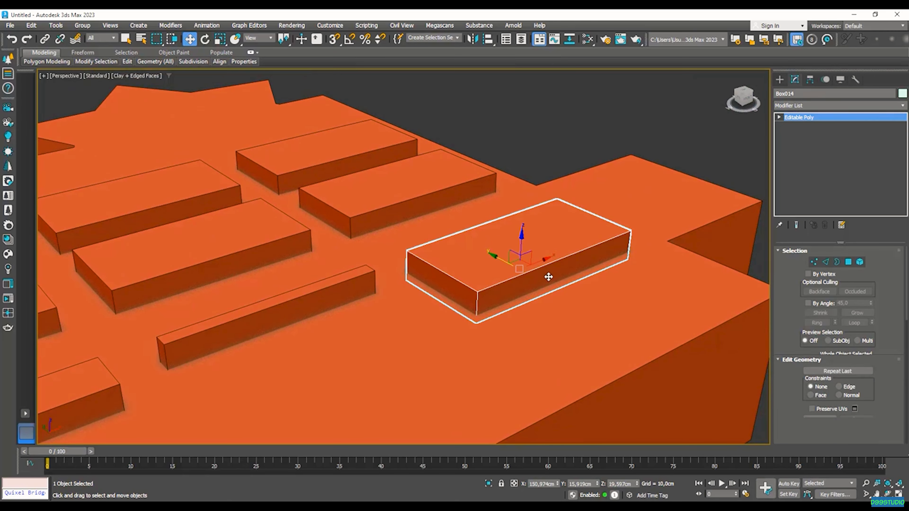
{"action": "key", "text": "4"}
{"action": "left_click", "coordinate": [549, 277]}
{"action": "left_click_drag", "start_coordinate": [529, 264], "coordinate": [493, 259]}
{"action": "scroll", "coordinate": [534, 256], "scroll_direction": "down", "scroll_amount": 3}
{"action": "middle_click_drag", "start_coordinate": [548, 255], "coordinate": [534, 267], "text": "alt"}
{"action": "key", "text": "4"}
{"action": "left_click", "coordinate": [572, 180]}
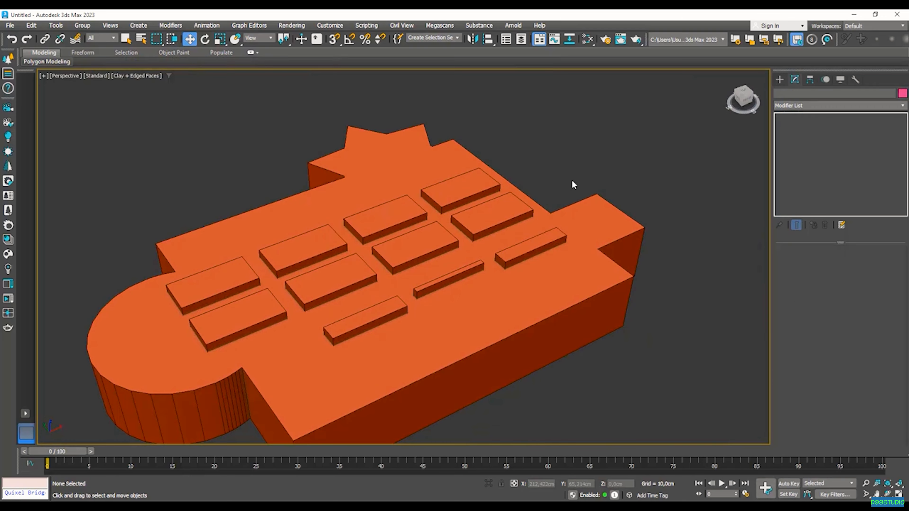
- Select the large extruded solid and make it a Boolean compound object
{"action": "middle_click_drag", "start_coordinate": [572, 180], "coordinate": [658, 169]}
{"action": "left_click", "coordinate": [596, 315]}
{"action": "middle_click_drag", "start_coordinate": [595, 308], "coordinate": [558, 312]}
{"action": "middle_click_drag", "start_coordinate": [604, 275], "coordinate": [591, 279]}
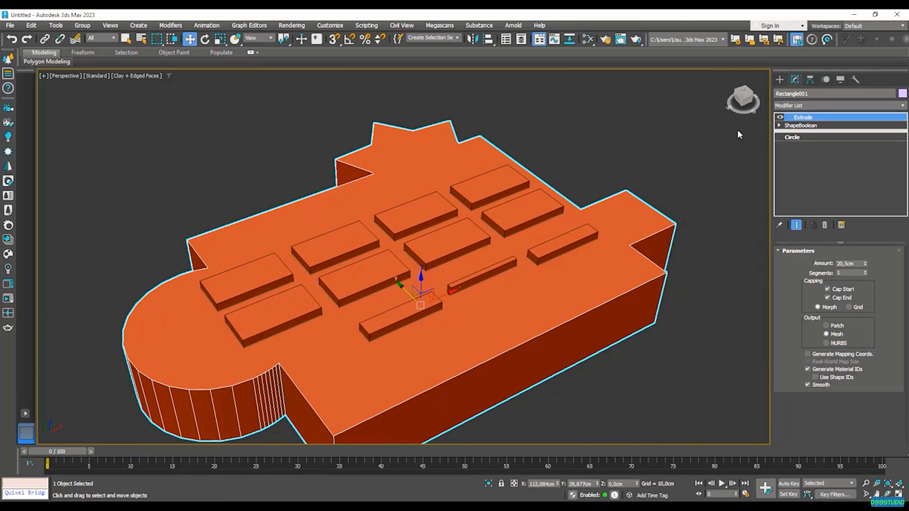
{"action": "left_click", "coordinate": [778, 79]}
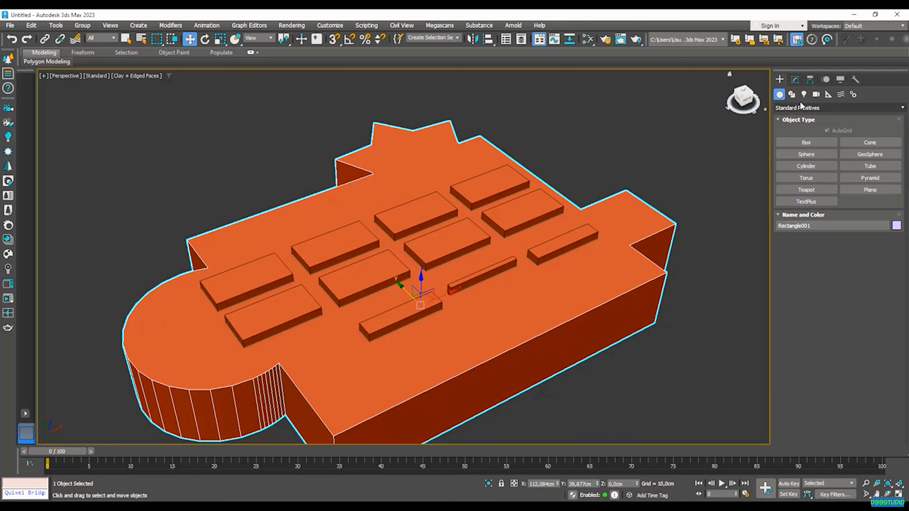
{"action": "left_click", "coordinate": [817, 108]}
{"action": "left_click", "coordinate": [822, 134]}
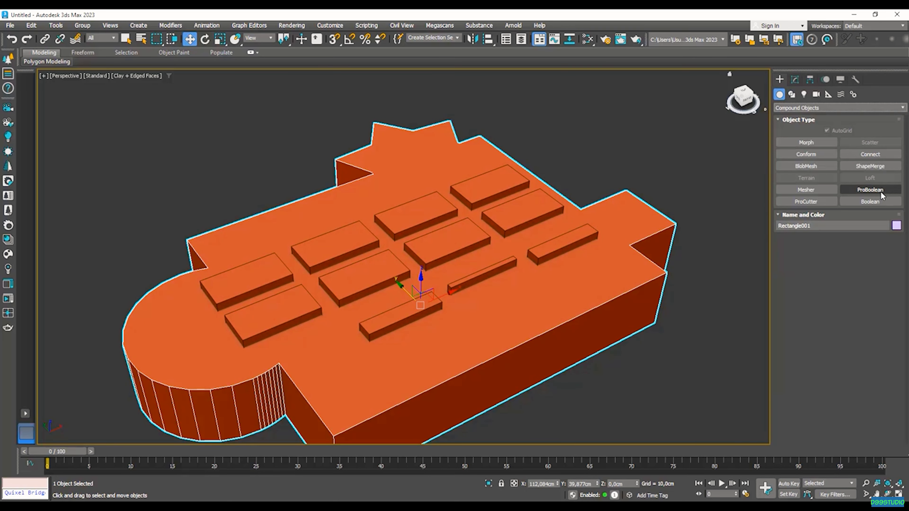
{"action": "left_click", "coordinate": [872, 201]}
{"action": "scroll", "coordinate": [784, 314], "scroll_direction": "down", "scroll_amount": 2}
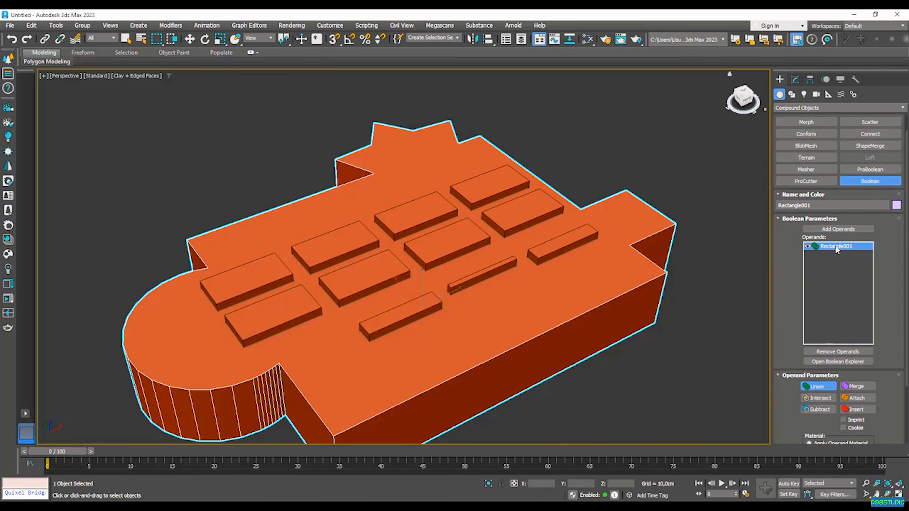
{"action": "left_click", "coordinate": [795, 80]}
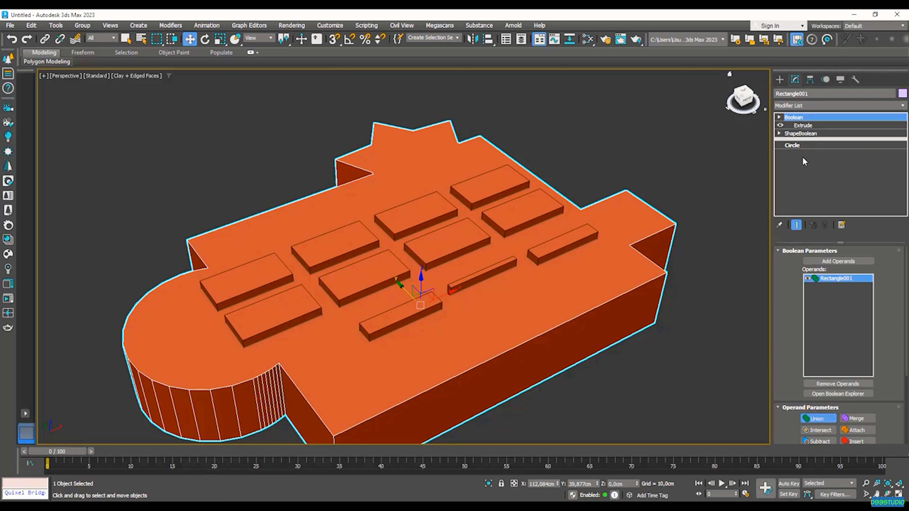
{"action": "left_click", "coordinate": [780, 80]}
{"action": "left_click", "coordinate": [877, 201]}
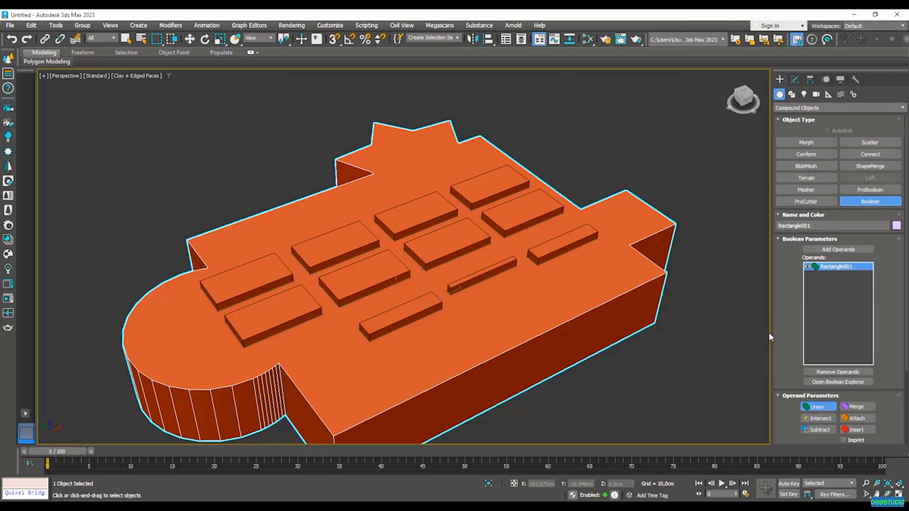
- Add all eleven boxes on the top face as operands of the Boolean
{"action": "left_click", "coordinate": [848, 249]}
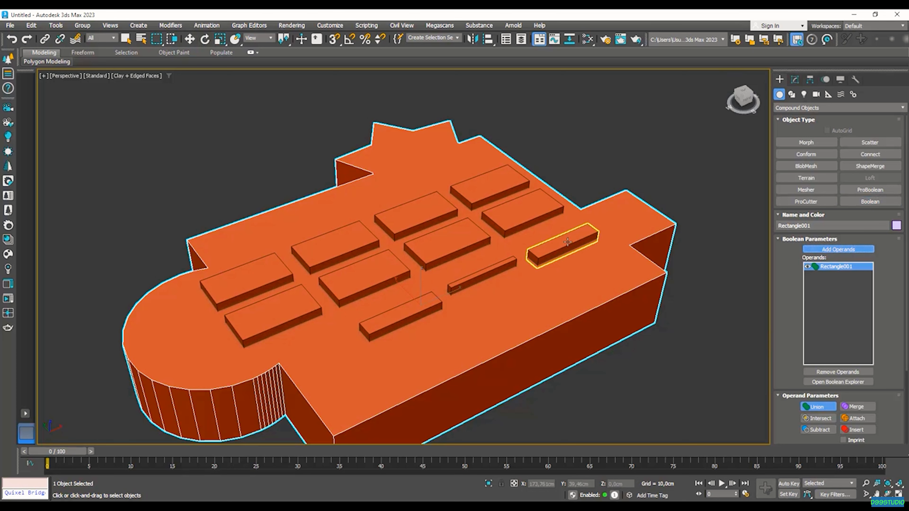
{"action": "left_click", "coordinate": [500, 261]}
{"action": "left_click", "coordinate": [500, 260]}
{"action": "left_click", "coordinate": [401, 315]}
{"action": "left_click", "coordinate": [364, 279]}
{"action": "left_click", "coordinate": [447, 244]}
{"action": "left_click", "coordinate": [511, 213]}
{"action": "left_click", "coordinate": [491, 186]}
{"action": "left_click", "coordinate": [416, 215]}
{"action": "left_click", "coordinate": [334, 247]}
{"action": "left_click", "coordinate": [247, 281]}
{"action": "left_click", "coordinate": [273, 316]}
{"action": "middle_click_drag", "start_coordinate": [377, 281], "coordinate": [385, 253]}
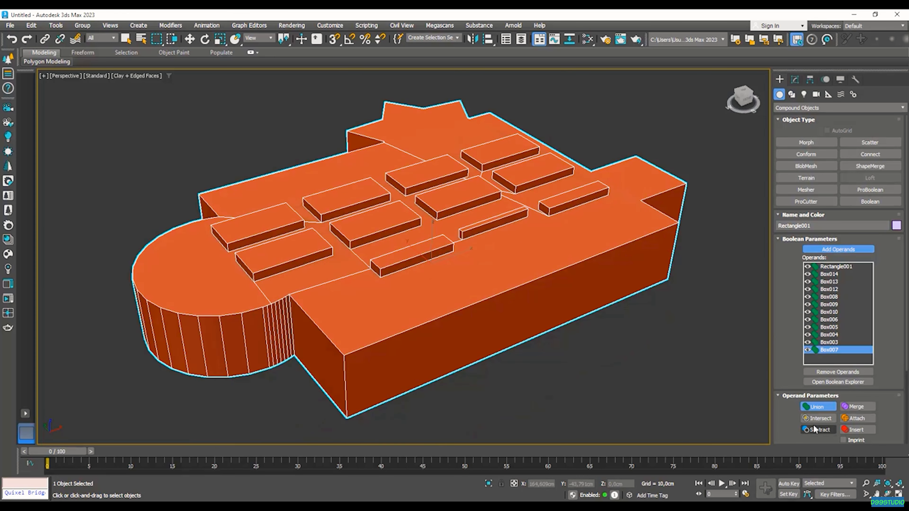
- Set the operands Box007, Box003, Box004, Box005 and Box006 to Subtract one after another
{"action": "left_click", "coordinate": [819, 431]}
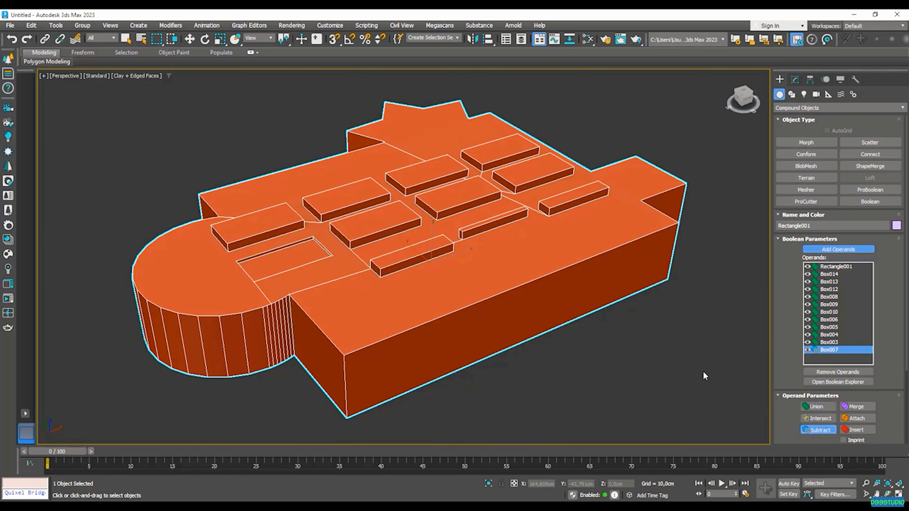
{"action": "middle_click_drag", "start_coordinate": [625, 339], "coordinate": [640, 343]}
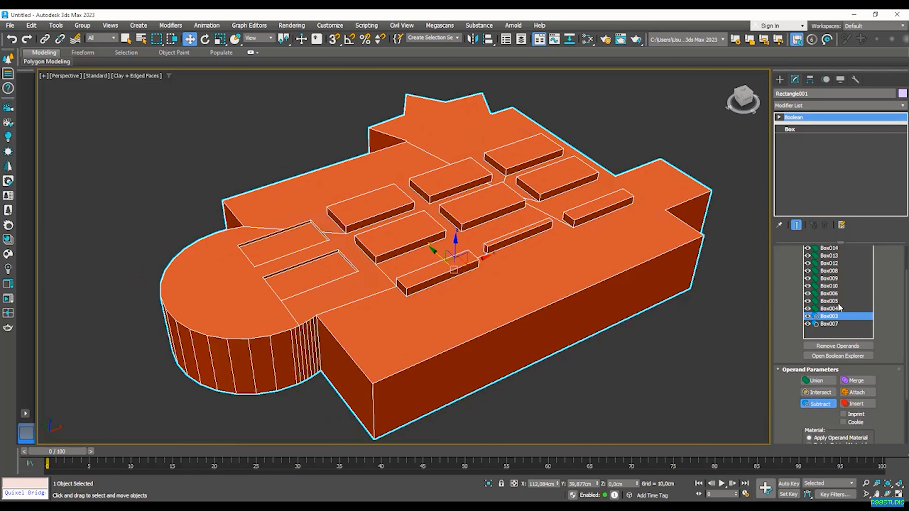
{"action": "left_click", "coordinate": [830, 309]}
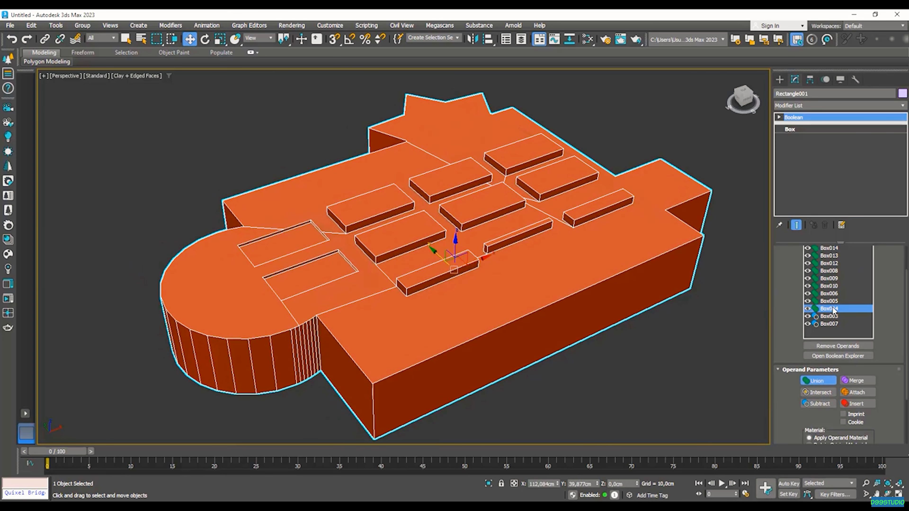
{"action": "left_click", "coordinate": [824, 403]}
{"action": "left_click", "coordinate": [828, 301]}
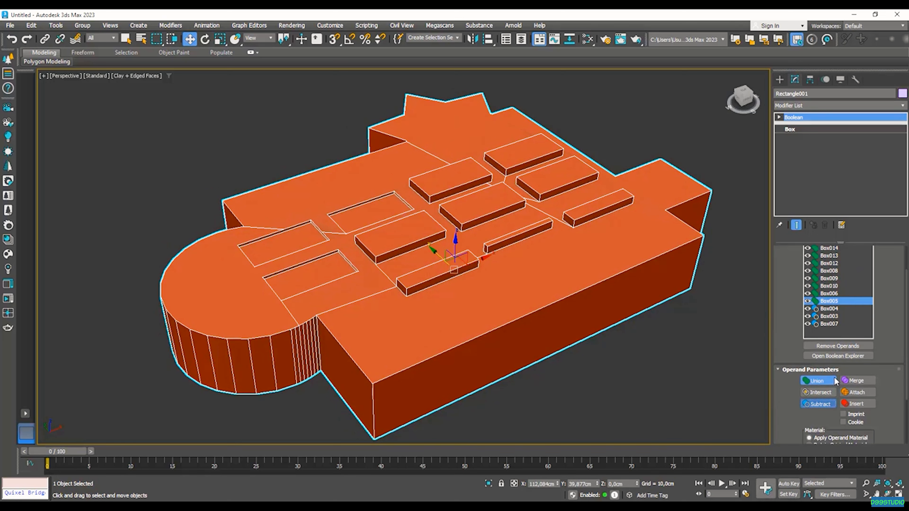
{"action": "left_click", "coordinate": [823, 403]}
{"action": "left_click", "coordinate": [831, 294]}
{"action": "left_click", "coordinate": [823, 405]}
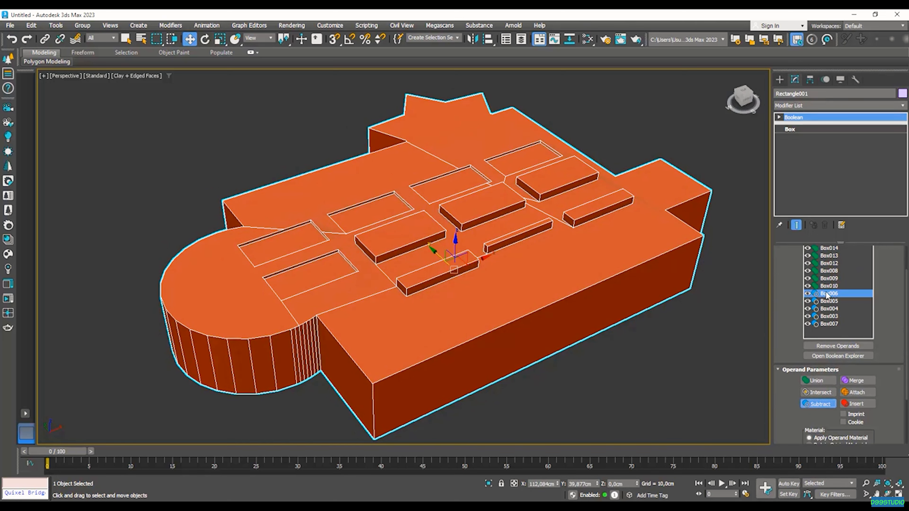
- Set the remaining operands Box010 up to Box013 together, and Box014, to Subtract
{"action": "left_click", "coordinate": [828, 287]}
{"action": "left_click", "coordinate": [831, 255], "text": "shift"}
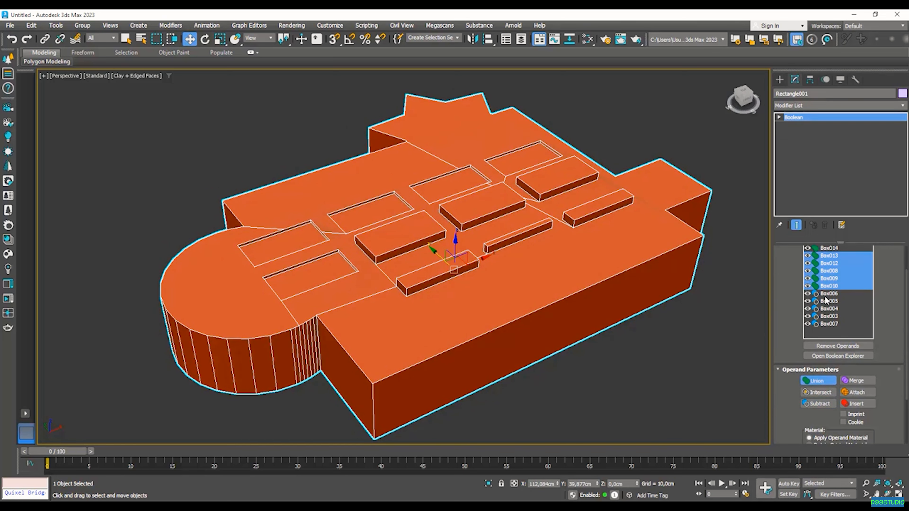
{"action": "left_click", "coordinate": [815, 405]}
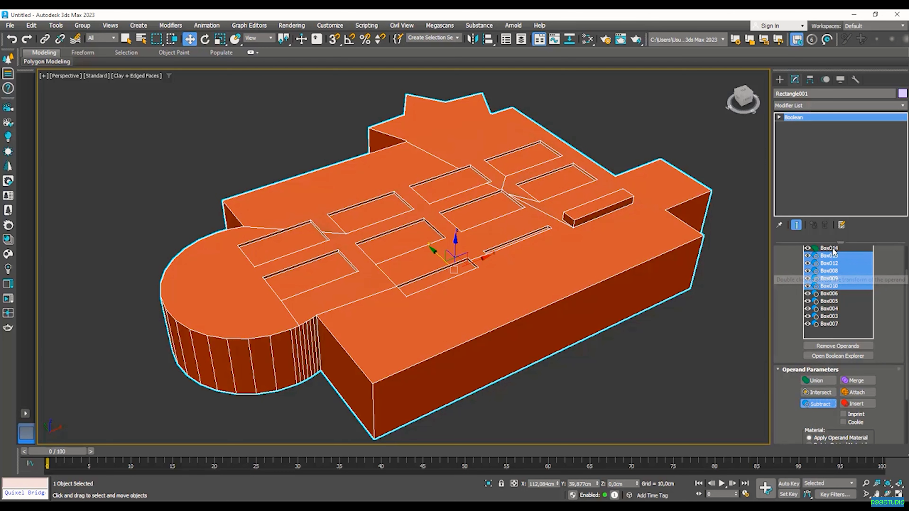
{"action": "left_click", "coordinate": [834, 248]}
{"action": "scroll", "coordinate": [845, 324], "scroll_direction": "up", "scroll_amount": 2}
{"action": "left_click", "coordinate": [809, 438]}
- Add a Chamfer modifier to the Boolean solid and view the pocket edges
{"action": "middle_click_drag", "start_coordinate": [694, 258], "coordinate": [766, 115], "text": "alt"}
{"action": "left_click", "coordinate": [825, 105]}
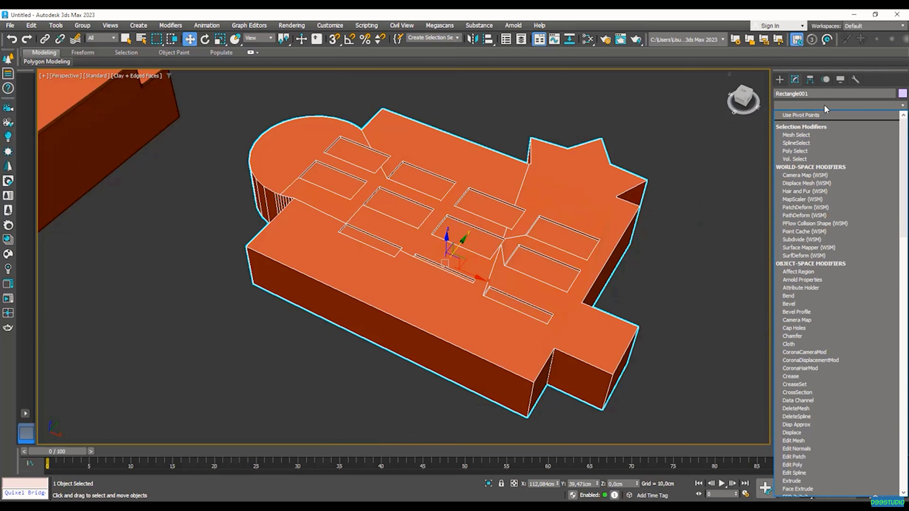
{"action": "left_click", "coordinate": [792, 336]}
{"action": "scroll", "coordinate": [430, 220], "scroll_direction": "up", "scroll_amount": 4}
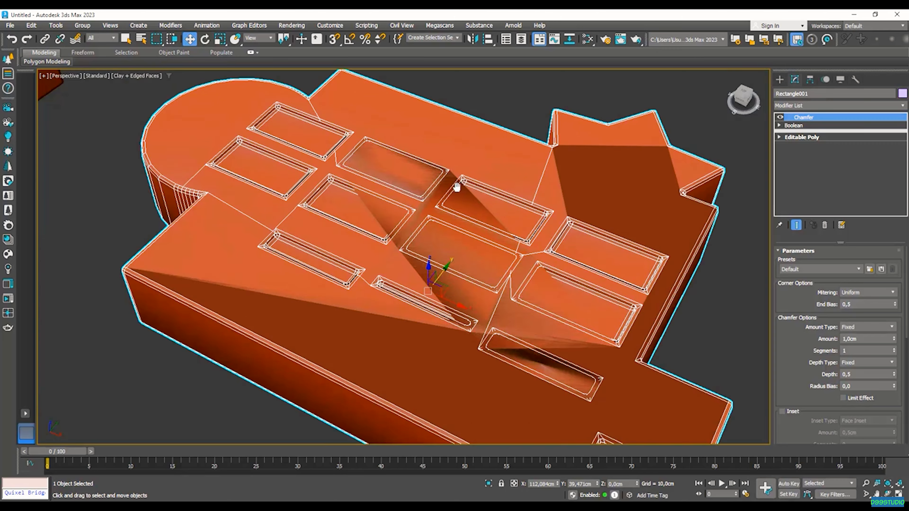
{"action": "middle_click_drag", "start_coordinate": [430, 220], "coordinate": [432, 199], "text": "alt"}
{"action": "middle_click_drag", "start_coordinate": [494, 189], "coordinate": [476, 206]}
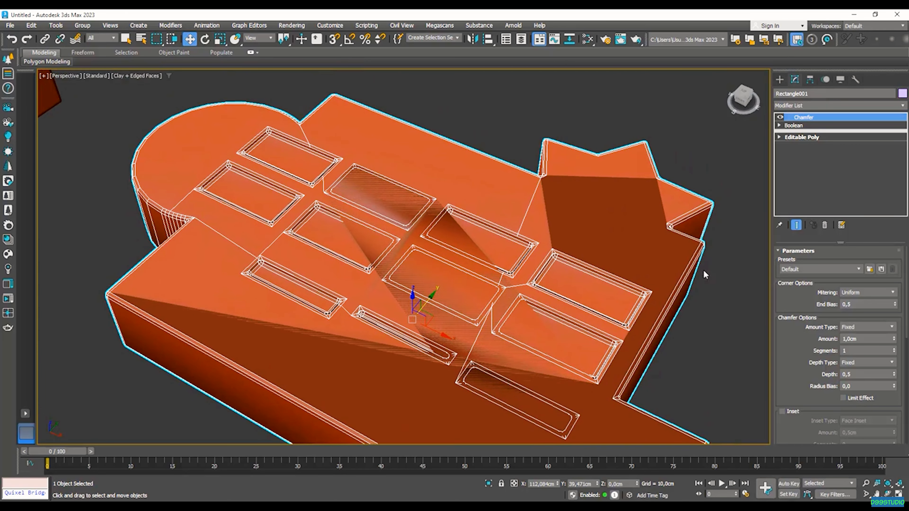
- Set the Chamfer mitering to Tri and reduce the amount to about 0,59 cm
{"action": "left_click", "coordinate": [871, 295]}
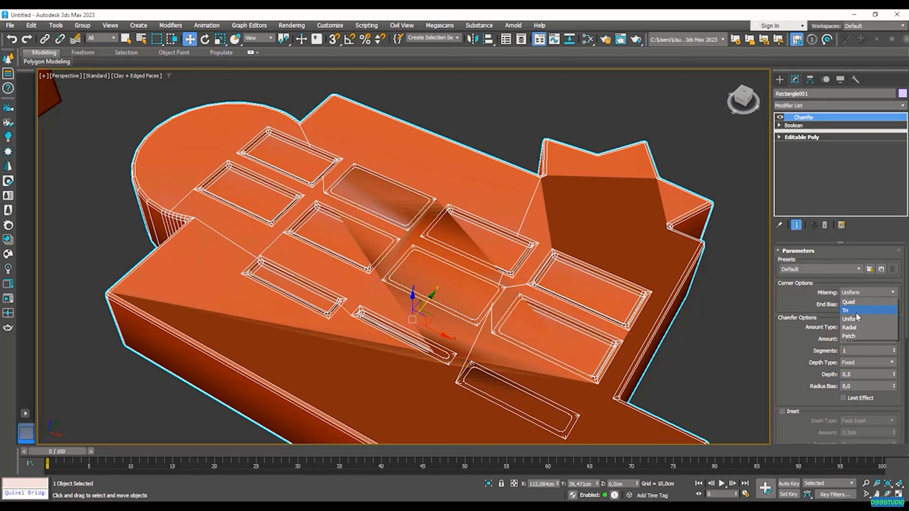
{"action": "left_click", "coordinate": [856, 311]}
{"action": "left_click_drag", "start_coordinate": [893, 316], "coordinate": [895, 356]}
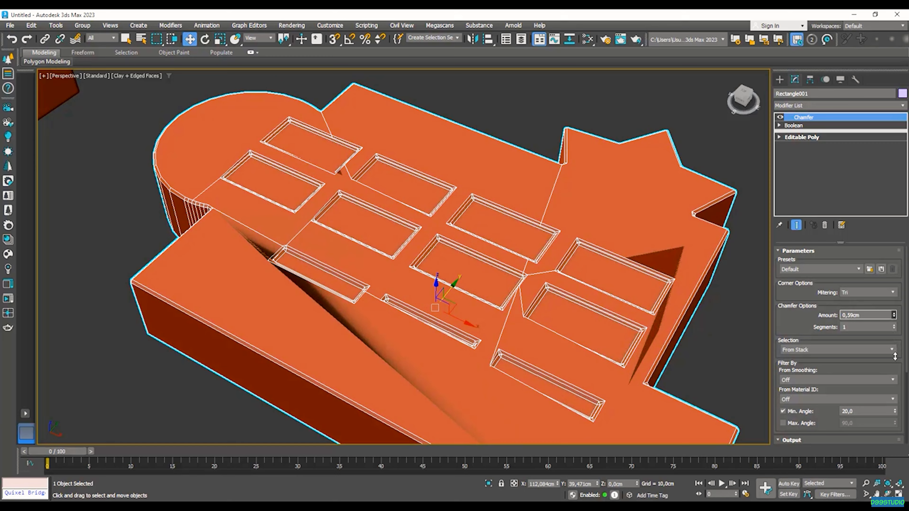
- Increase the Chamfer segments to 5 and view the pocket corners
{"action": "scroll", "coordinate": [592, 267], "scroll_direction": "up", "scroll_amount": 8}
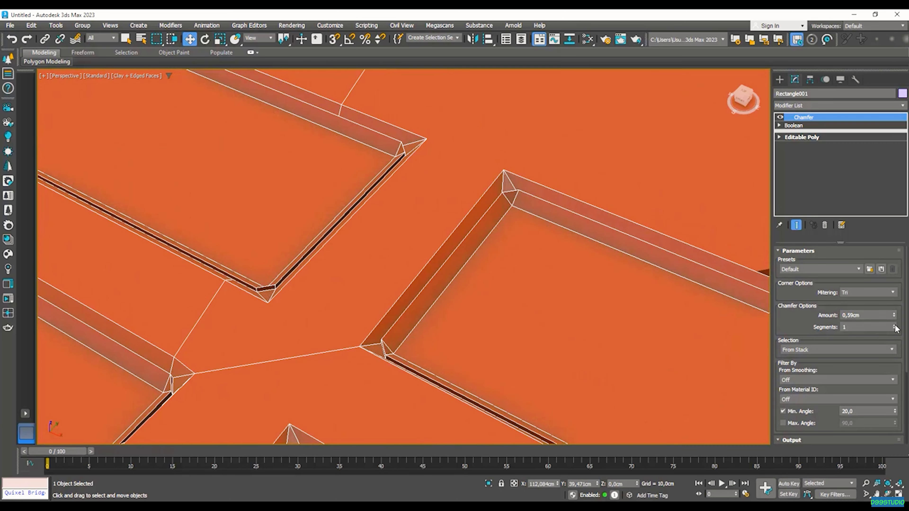
{"action": "left_click", "coordinate": [894, 326]}
{"action": "left_click", "coordinate": [894, 326]}
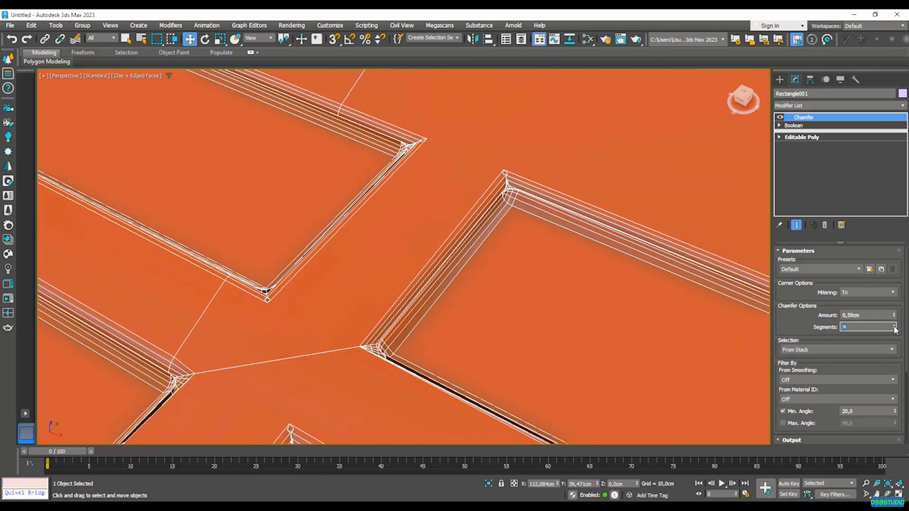
{"action": "left_click", "coordinate": [894, 326]}
{"action": "scroll", "coordinate": [559, 260], "scroll_direction": "down", "scroll_amount": 8}
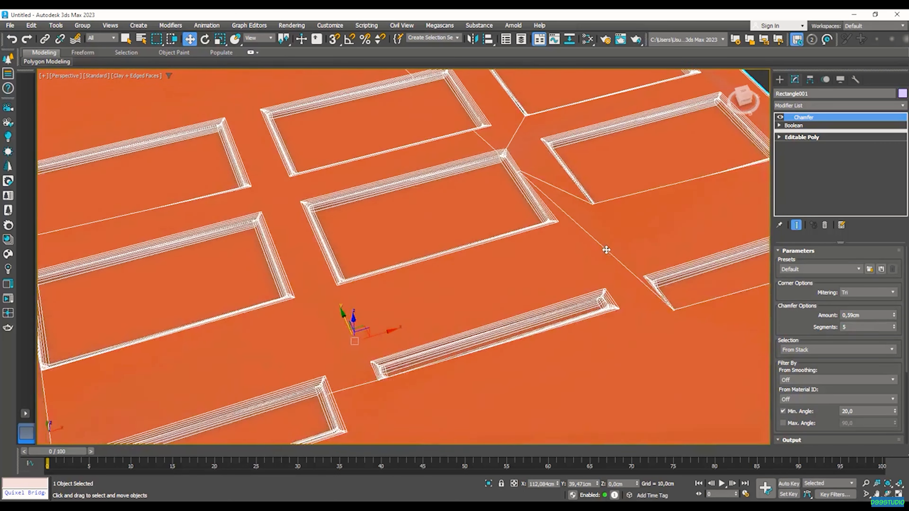
{"action": "middle_click_drag", "start_coordinate": [596, 244], "coordinate": [498, 162], "text": "alt"}
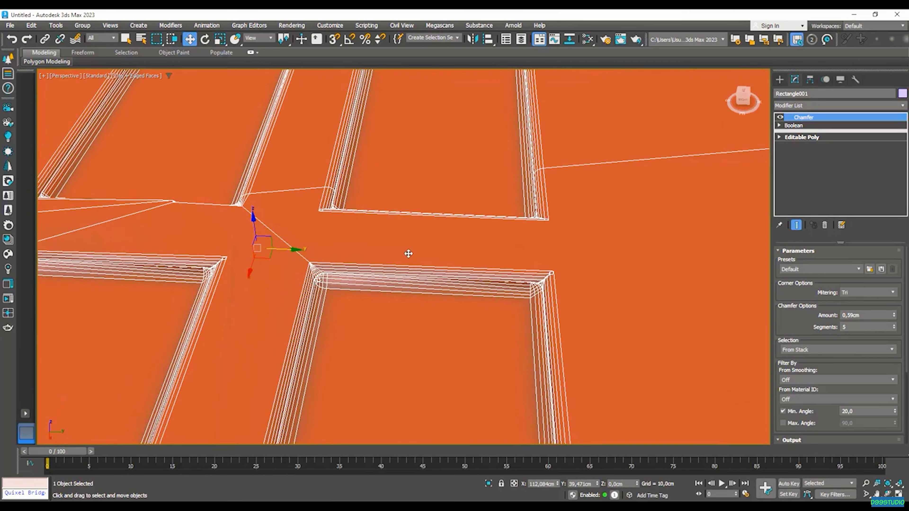
- Hide the edged faces and reduce the Chamfer amount to 0,2 cm
{"action": "key", "text": "F4"}
{"action": "scroll", "coordinate": [437, 231], "scroll_direction": "down", "scroll_amount": 3}
{"action": "left_click_drag", "start_coordinate": [894, 316], "coordinate": [902, 345]}
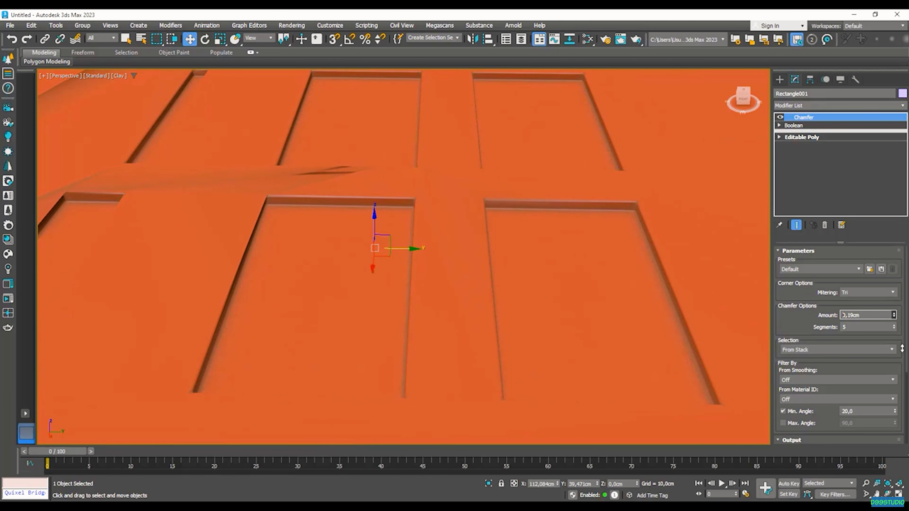
- Examine the chamfered pocket corners and the shading of the top face, without and with edged faces
{"action": "scroll", "coordinate": [258, 208], "scroll_direction": "up", "scroll_amount": 4}
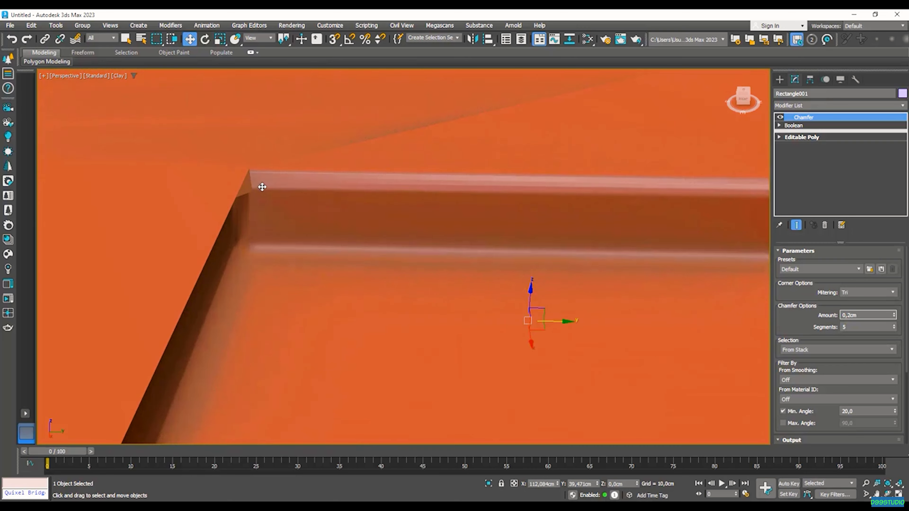
{"action": "scroll", "coordinate": [279, 193], "scroll_direction": "down", "scroll_amount": 5}
{"action": "scroll", "coordinate": [299, 211], "scroll_direction": "up", "scroll_amount": 6}
{"action": "scroll", "coordinate": [304, 226], "scroll_direction": "down", "scroll_amount": 3}
{"action": "middle_click_drag", "start_coordinate": [312, 230], "coordinate": [349, 181], "text": "alt"}
{"action": "scroll", "coordinate": [279, 197], "scroll_direction": "down", "scroll_amount": 2}
{"action": "middle_click_drag", "start_coordinate": [331, 224], "coordinate": [302, 272]}
{"action": "key", "text": "F4"}
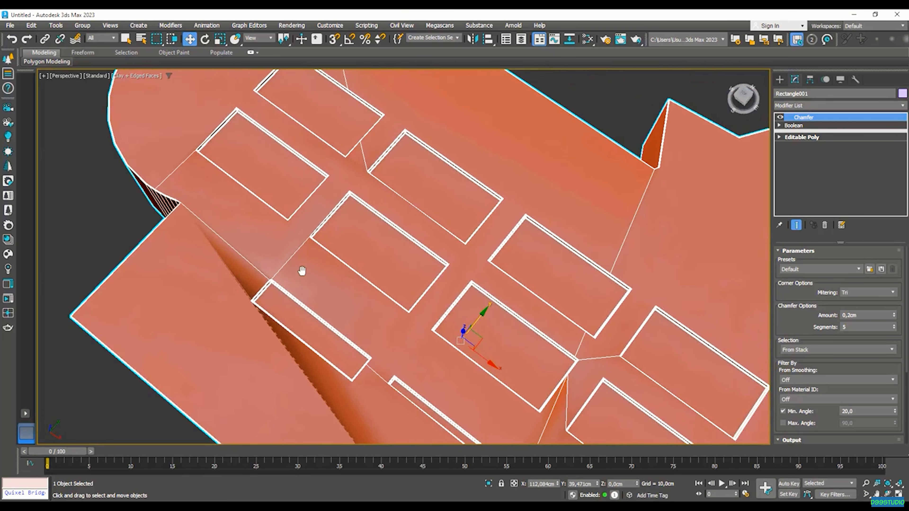
{"action": "scroll", "coordinate": [302, 273], "scroll_direction": "down", "scroll_amount": 4}
{"action": "scroll", "coordinate": [345, 303], "scroll_direction": "up", "scroll_amount": 2}
{"action": "scroll", "coordinate": [412, 308], "scroll_direction": "up", "scroll_amount": 2}
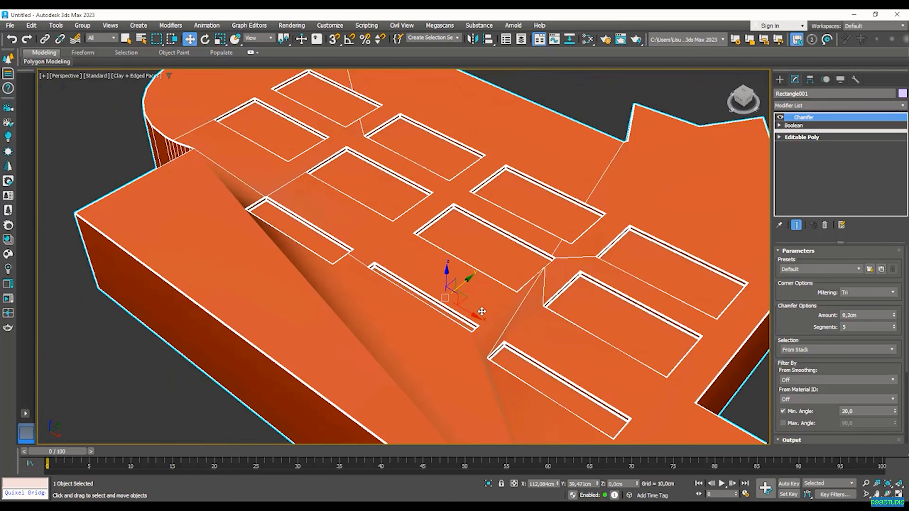
{"action": "middle_click_drag", "start_coordinate": [354, 252], "coordinate": [344, 269]}
- Add a Weighted Normals modifier above the Chamfer to correct the top face's shading, and deselect the solid
{"action": "left_click", "coordinate": [843, 294]}
{"action": "left_click", "coordinate": [792, 295]}
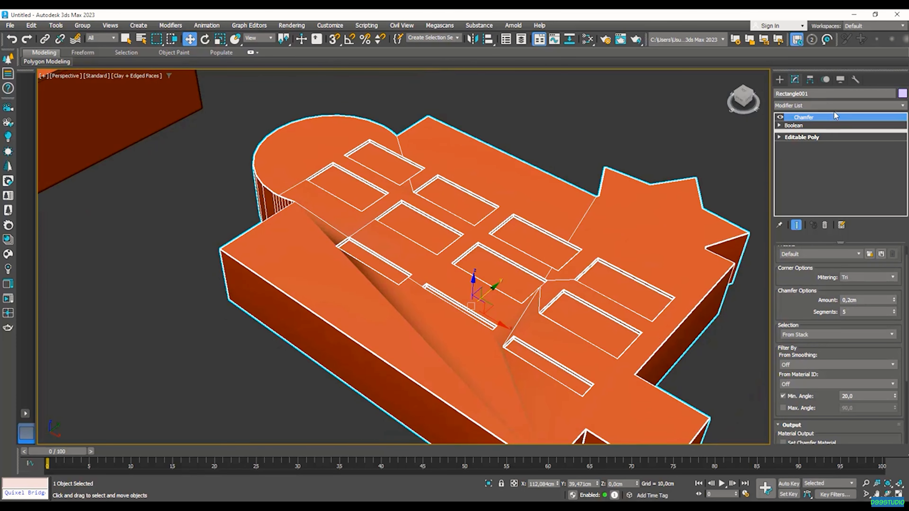
{"action": "left_click", "coordinate": [833, 106]}
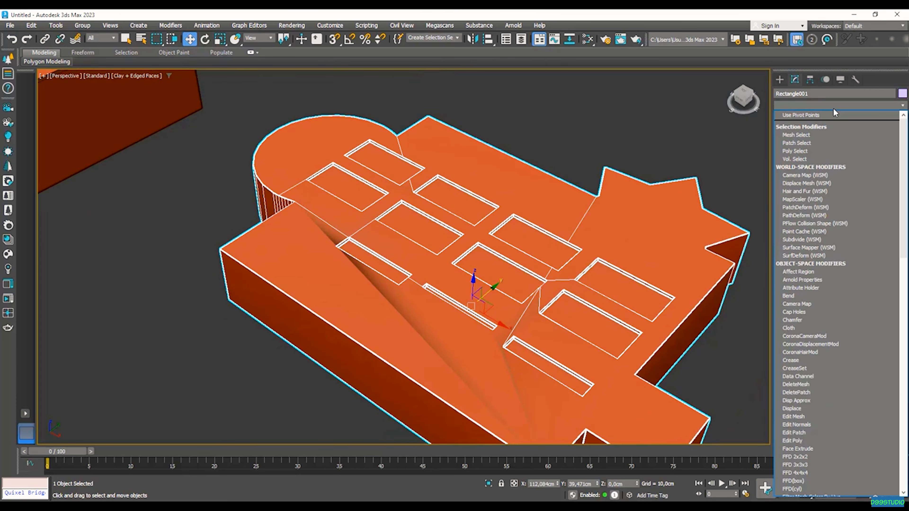
{"action": "type", "text": "we"}
{"action": "key", "text": "Return"}
{"action": "left_click", "coordinate": [585, 134]}
{"action": "middle_click_drag", "start_coordinate": [539, 299], "coordinate": [544, 215], "text": "alt"}
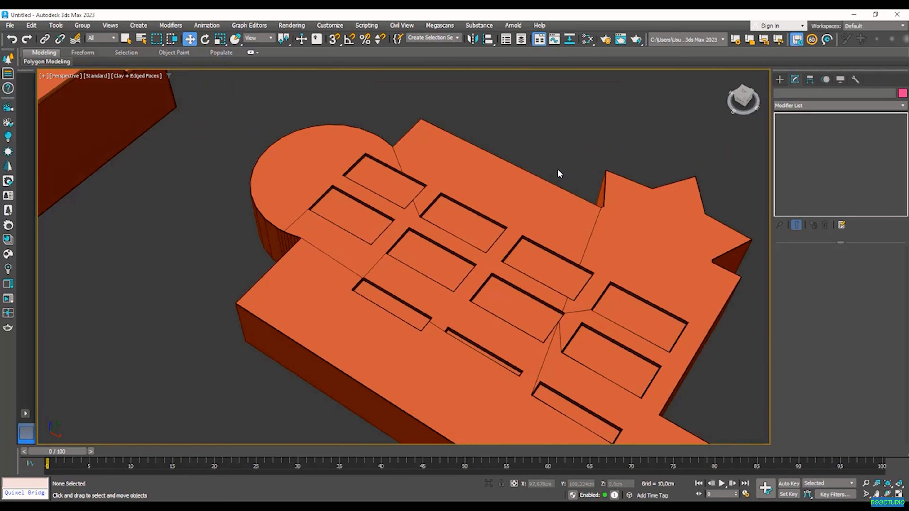
- Hide the edged faces and examine the shading of the finished solid and its pockets from several angles
{"action": "key", "text": "F4"}
{"action": "scroll", "coordinate": [577, 166], "scroll_direction": "down", "scroll_amount": 3}
{"action": "middle_click_drag", "start_coordinate": [577, 166], "coordinate": [523, 150], "text": "alt"}
{"action": "scroll", "coordinate": [547, 260], "scroll_direction": "up", "scroll_amount": 3}
{"action": "scroll", "coordinate": [551, 262], "scroll_direction": "down", "scroll_amount": 3}
{"action": "middle_click_drag", "start_coordinate": [551, 262], "coordinate": [530, 211], "text": "alt"}
{"action": "scroll", "coordinate": [523, 194], "scroll_direction": "up", "scroll_amount": 4}
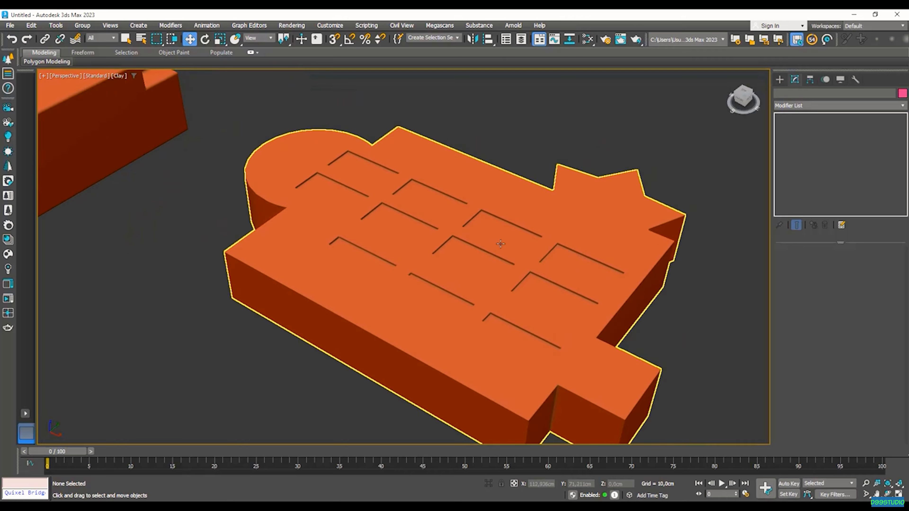